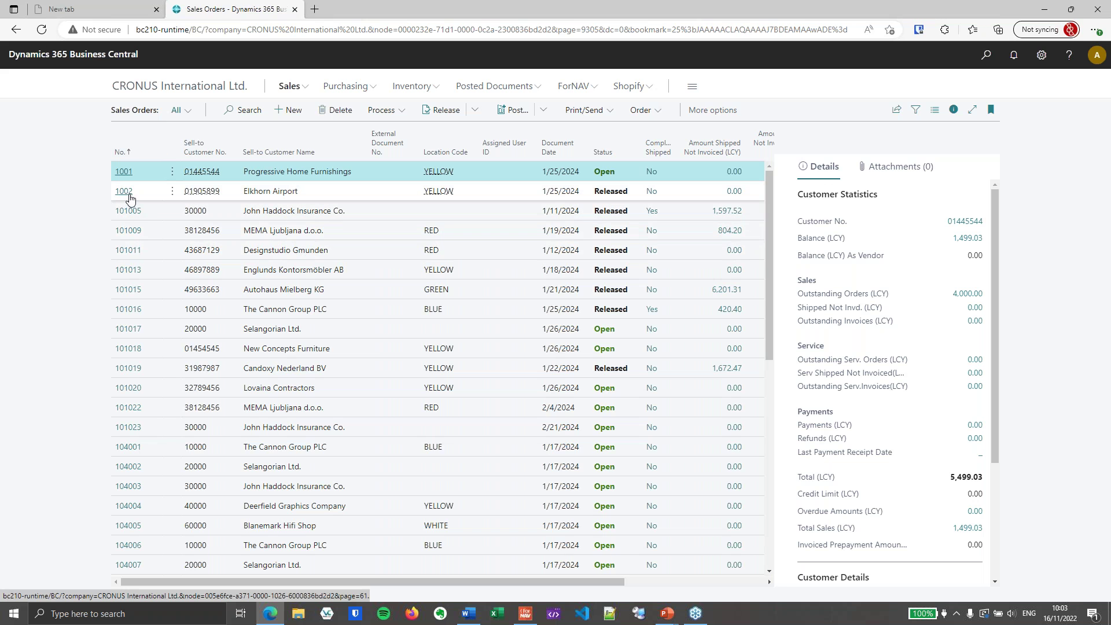
Step: Open sales order 1002 and review the item tracking lines of its Space Fuel Type B line
click(125, 193)
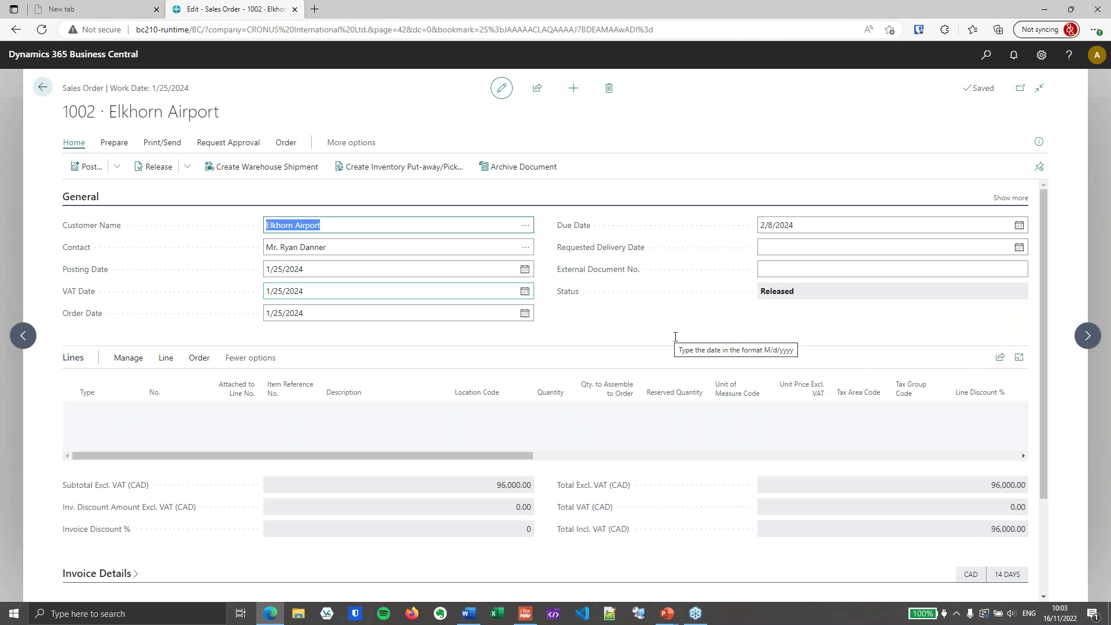
click(413, 410)
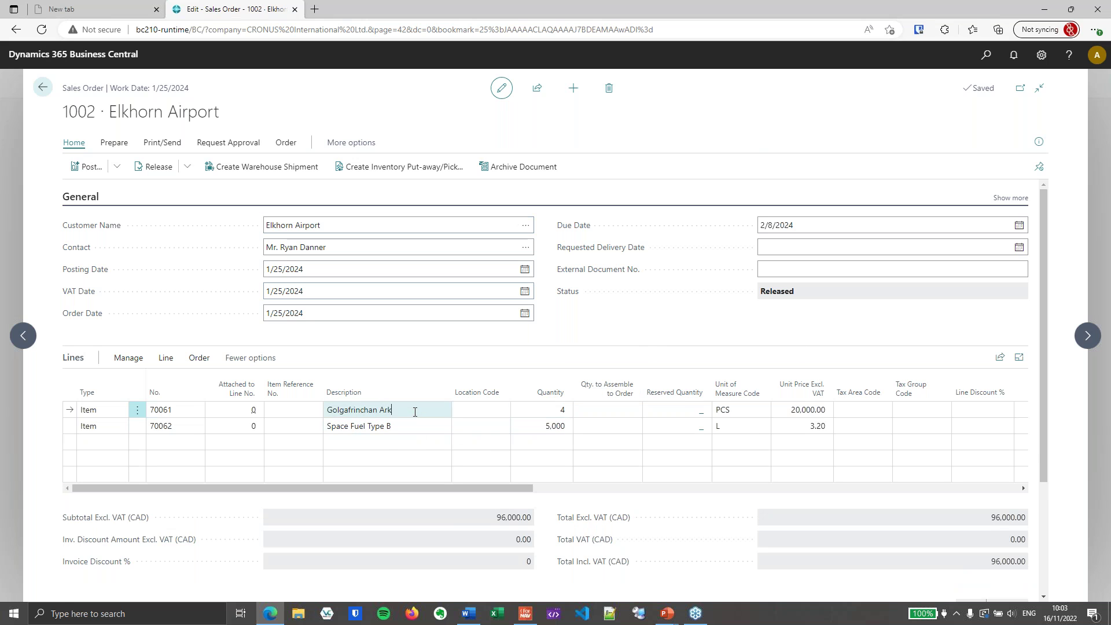
click(417, 424)
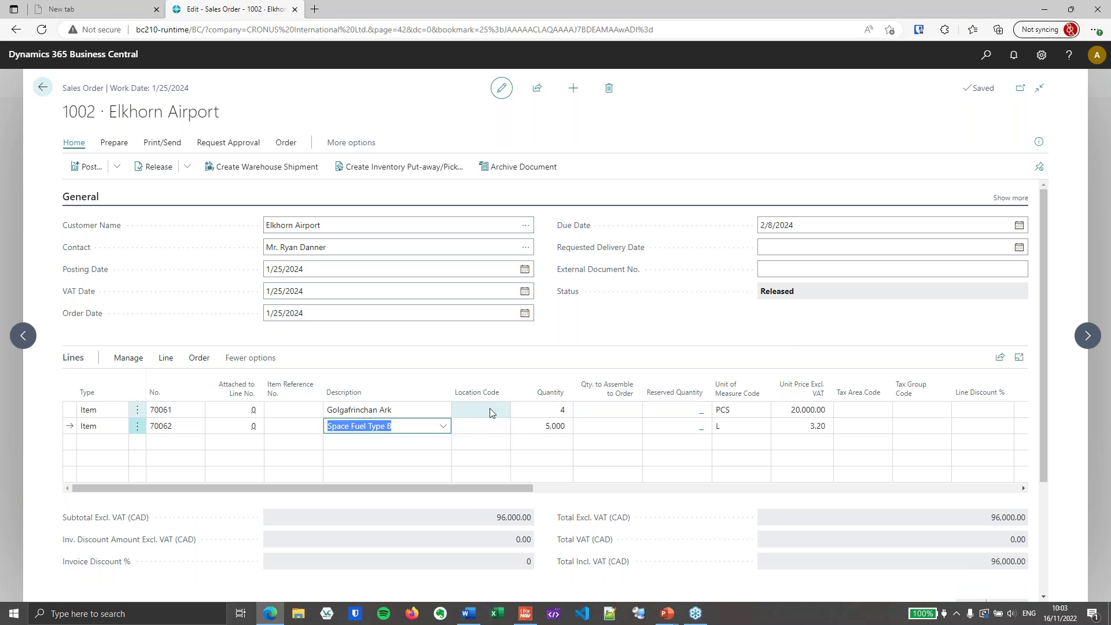
click(168, 360)
click(272, 383)
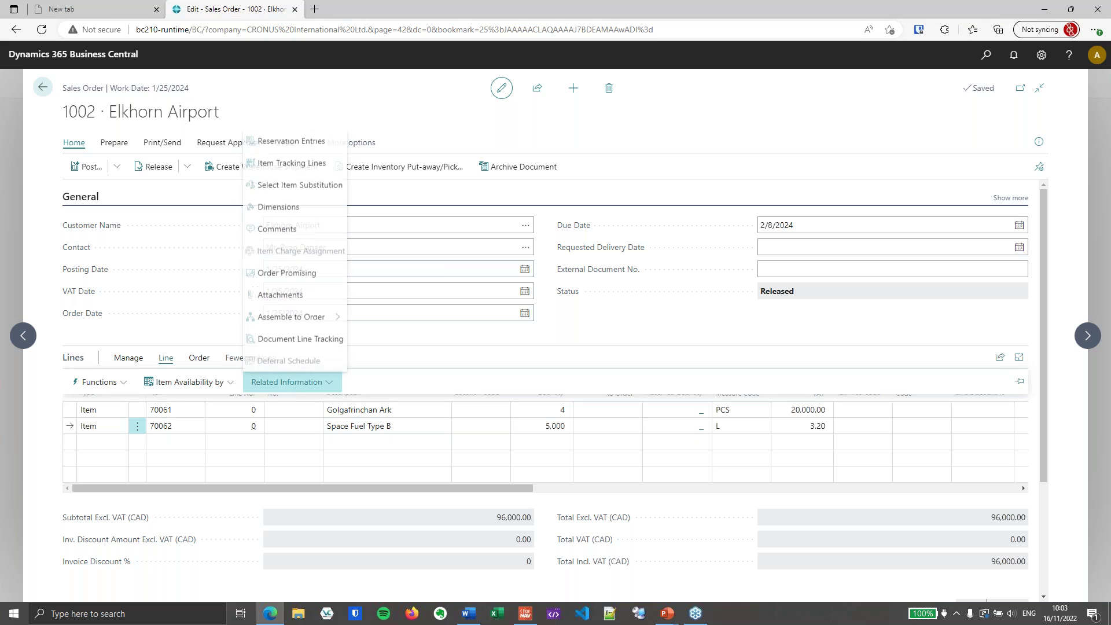
click(317, 163)
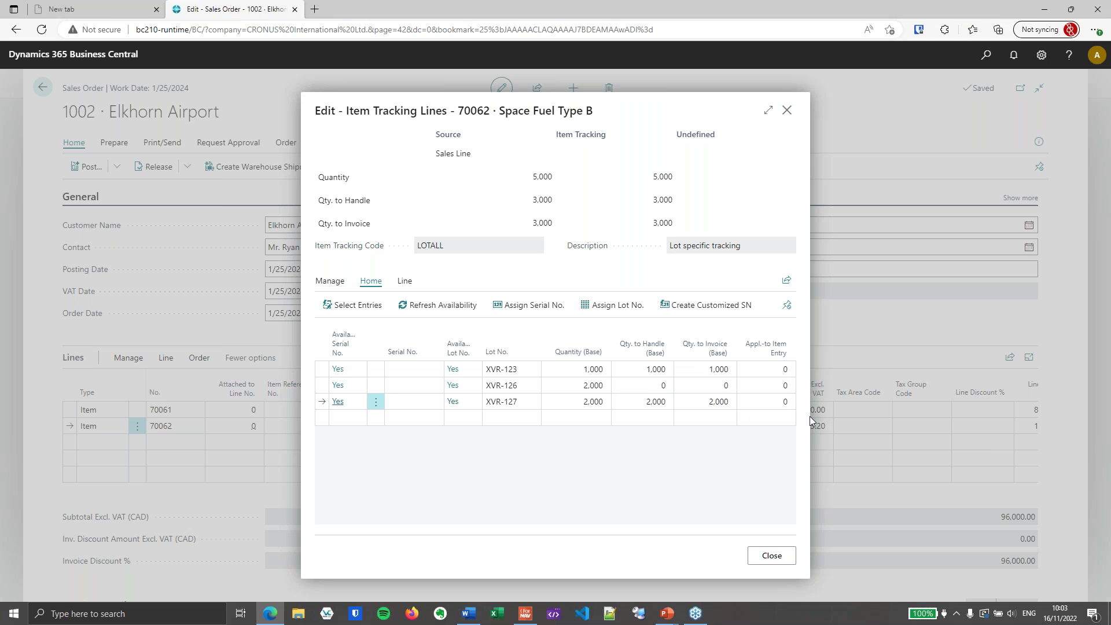
click(787, 111)
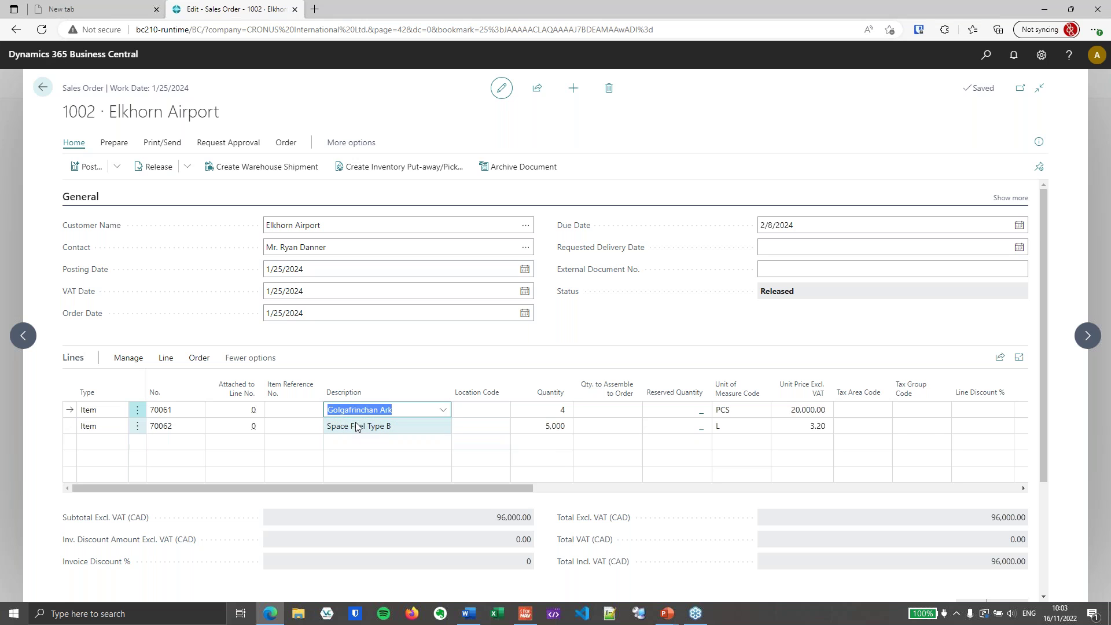
Step: Review the item tracking lines of the Golgafrinchan Ark order line, including the quantities to handle and invoice
click(165, 359)
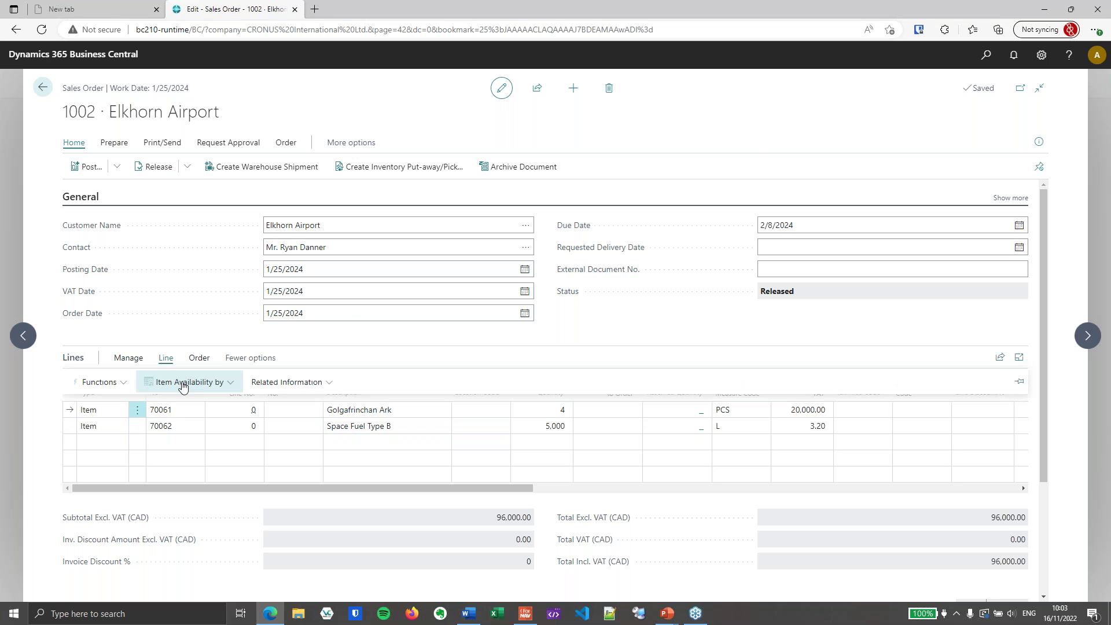
click(290, 383)
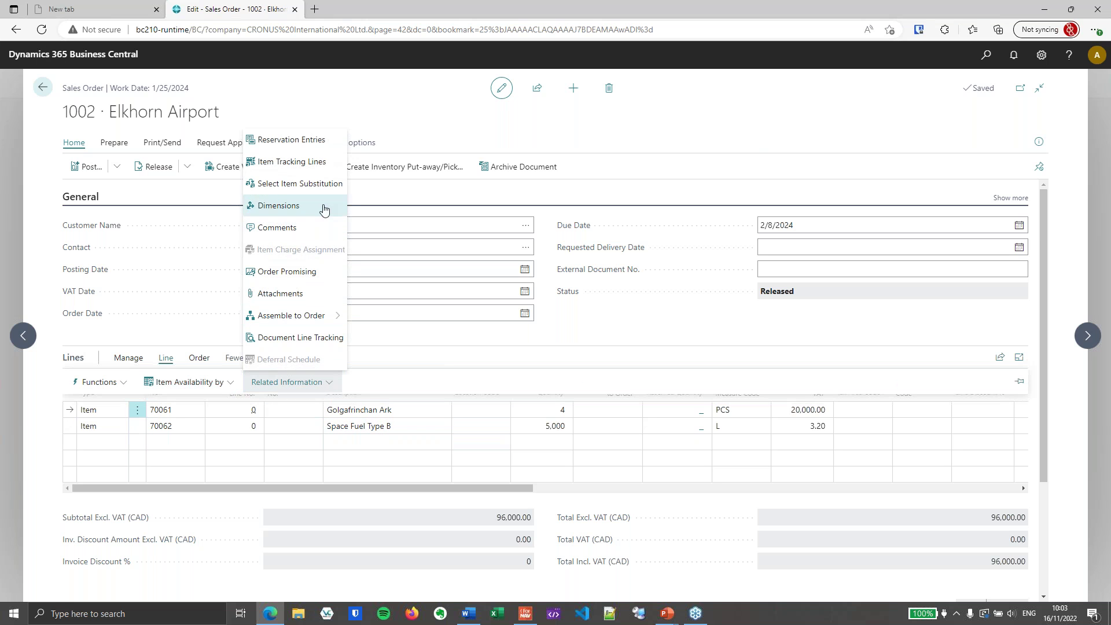
click(318, 167)
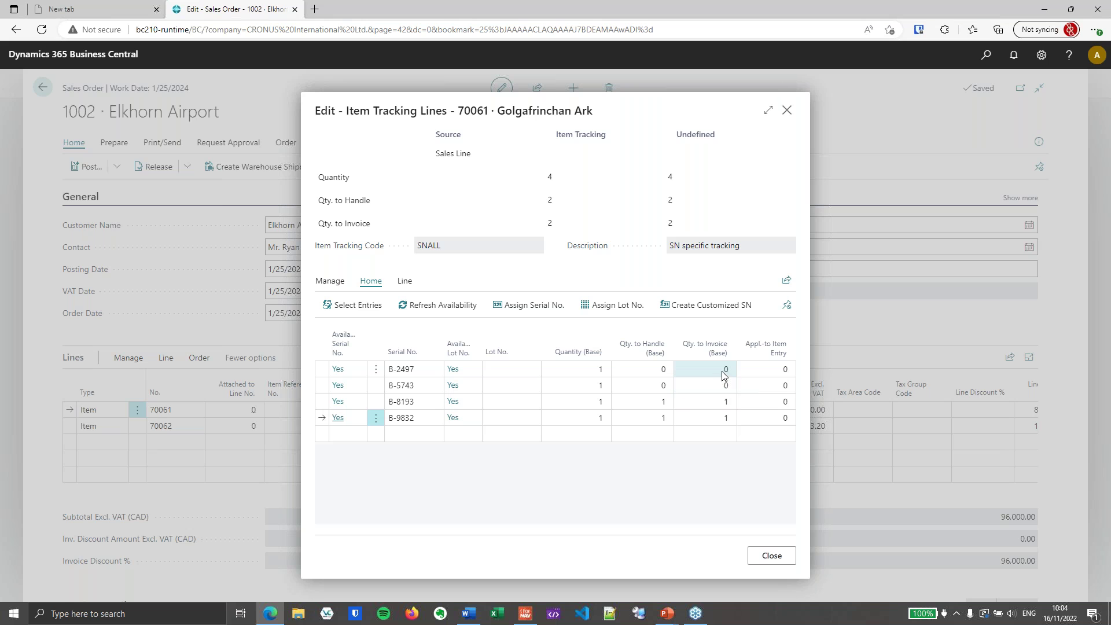
click(708, 387)
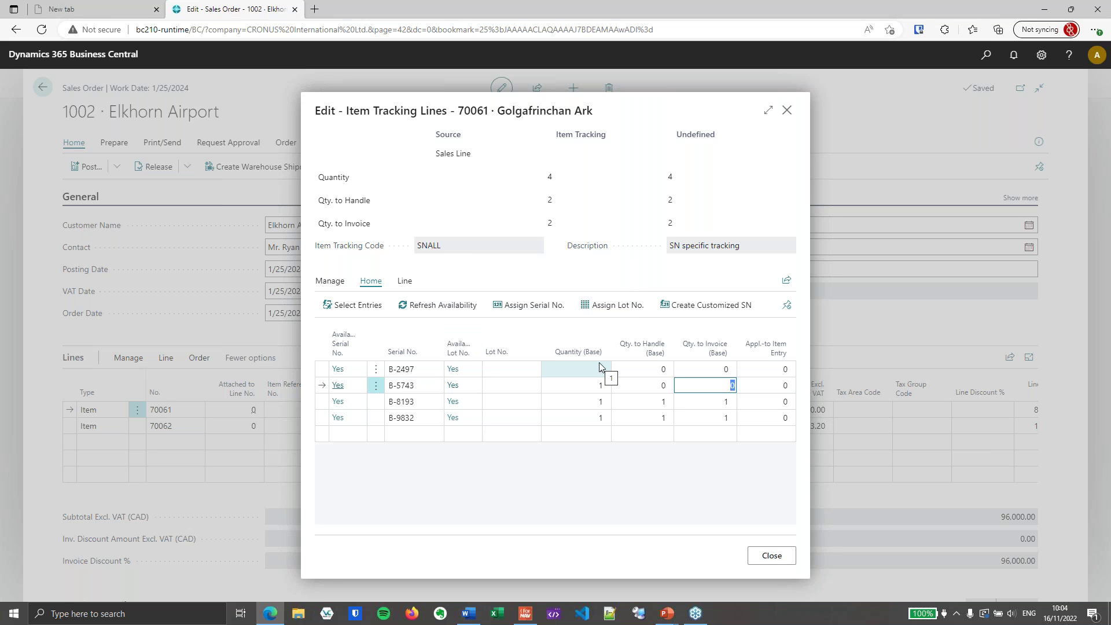
click(788, 113)
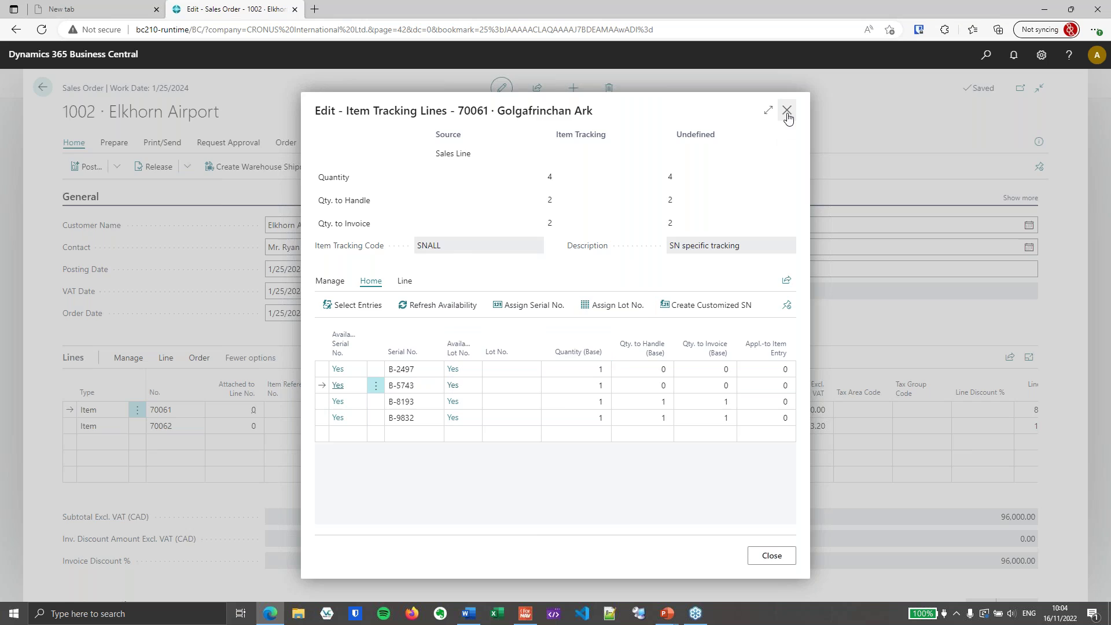
Step: Switch to the ForNAV report designer and add a data item for the Tracking Specification table under the Line data item
click(531, 617)
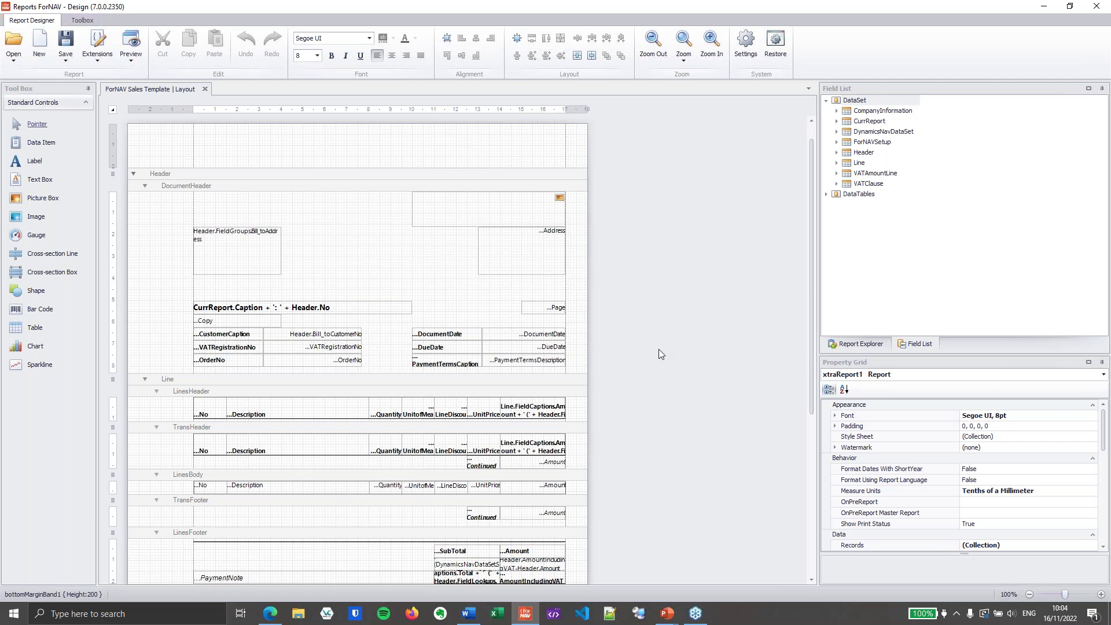
ctrl+scroll(659, 349, up, 3)
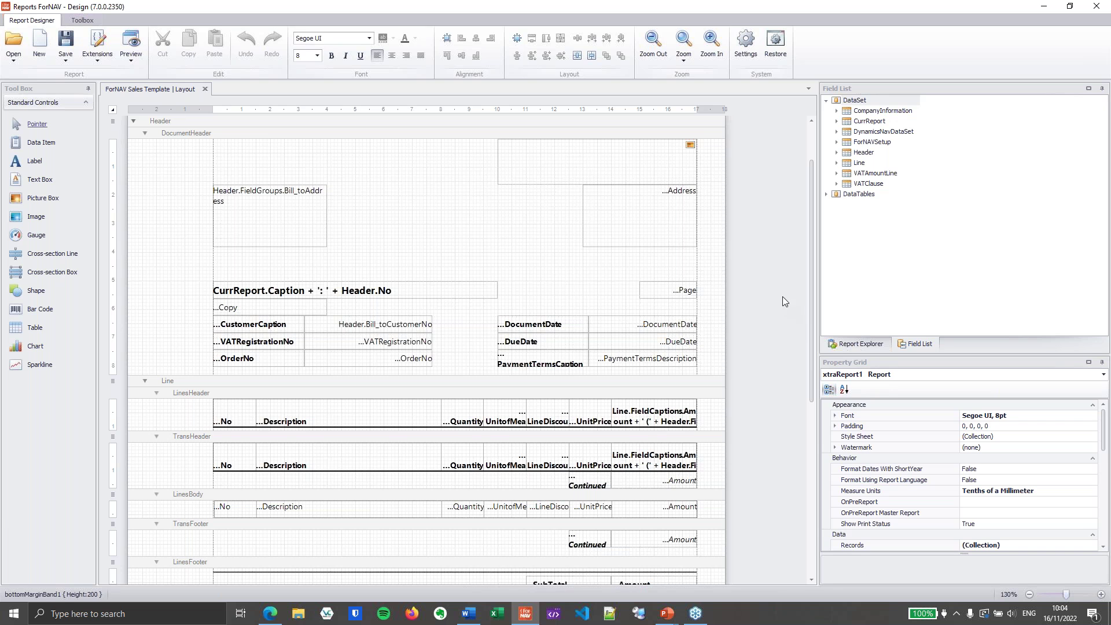
click(51, 144)
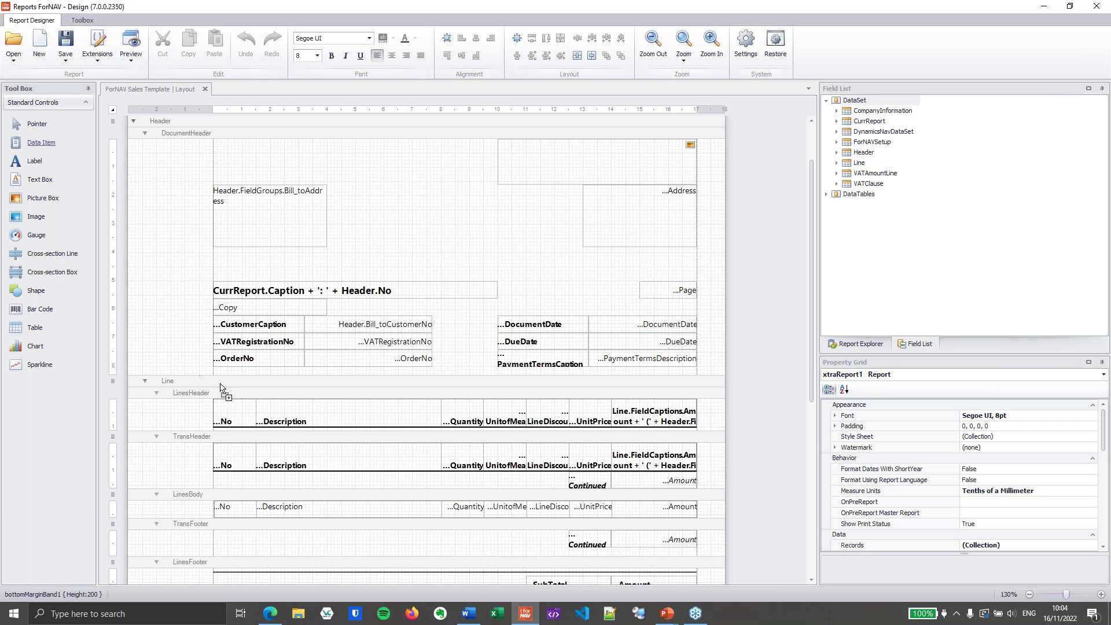
click(278, 385)
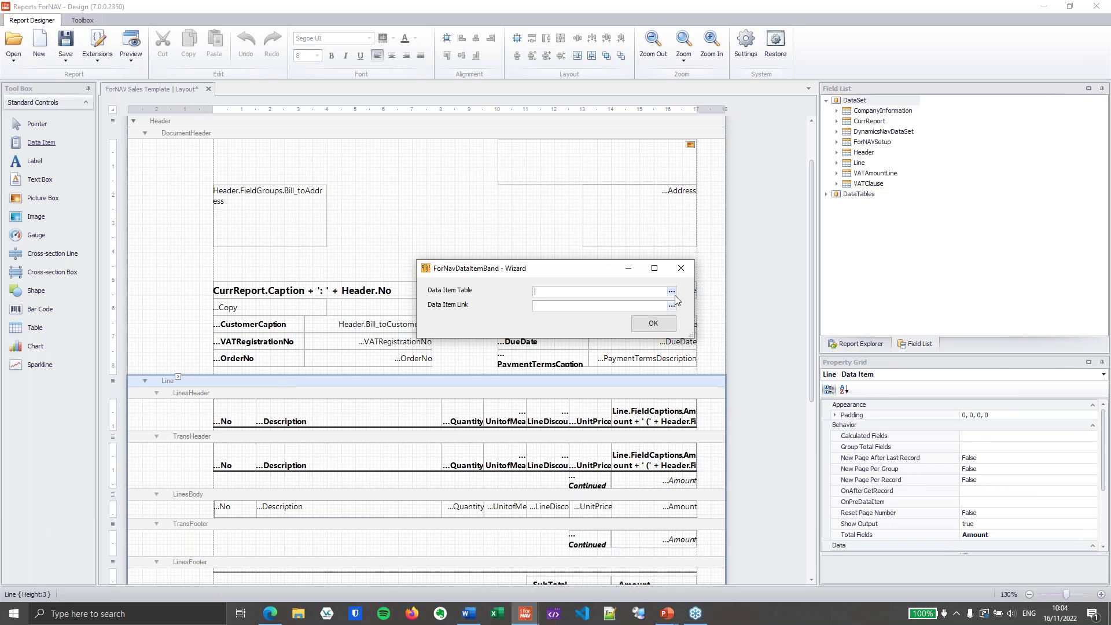
click(672, 292)
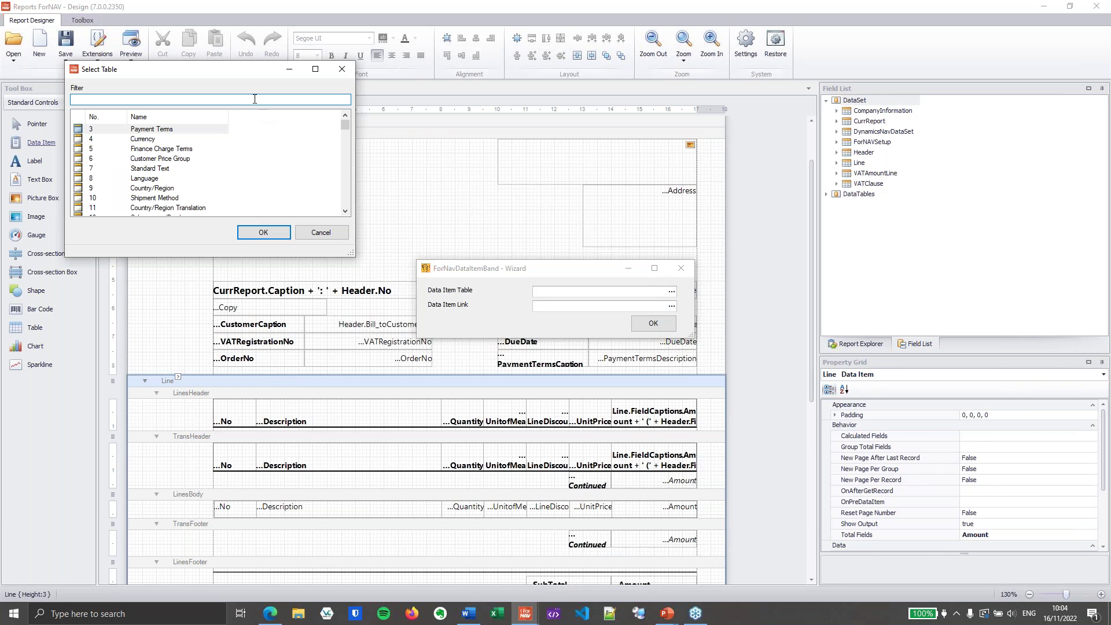
text(tracki)
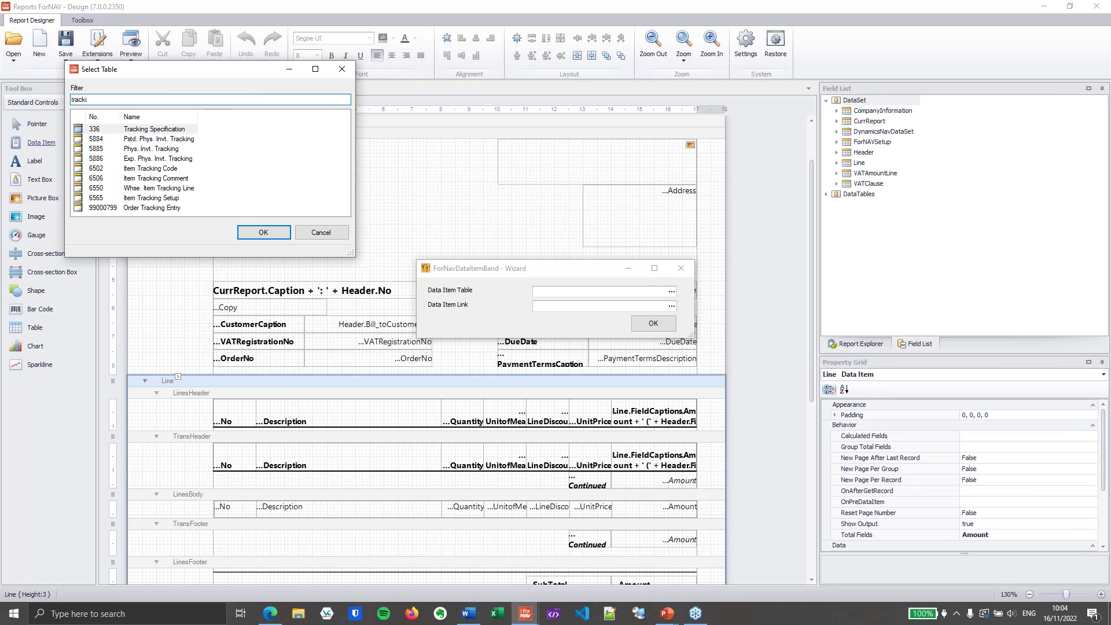
click(168, 130)
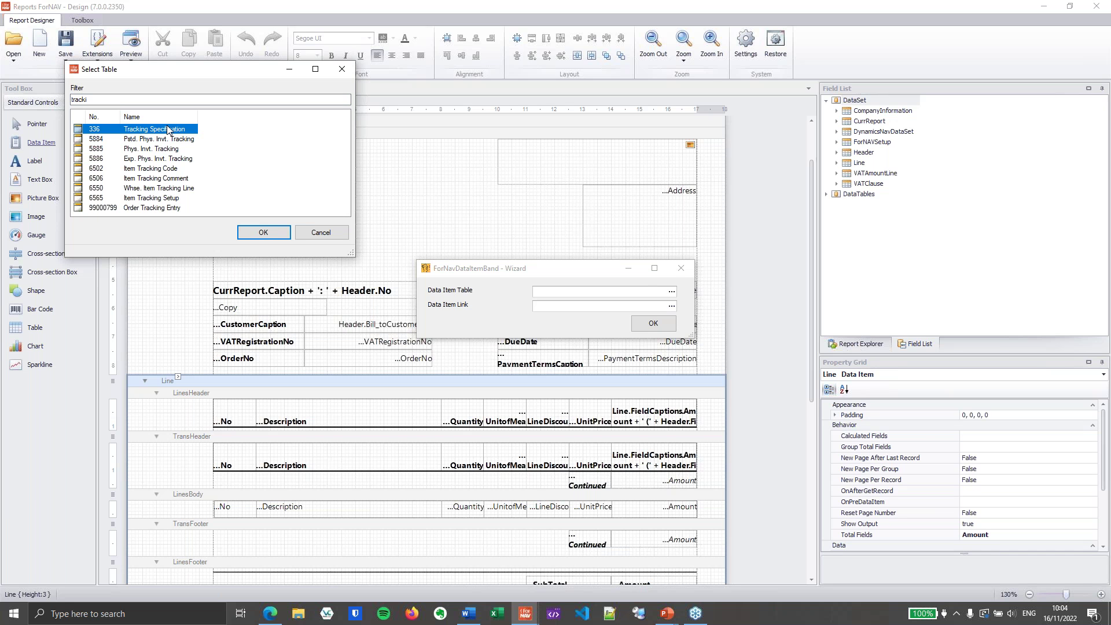
click(263, 232)
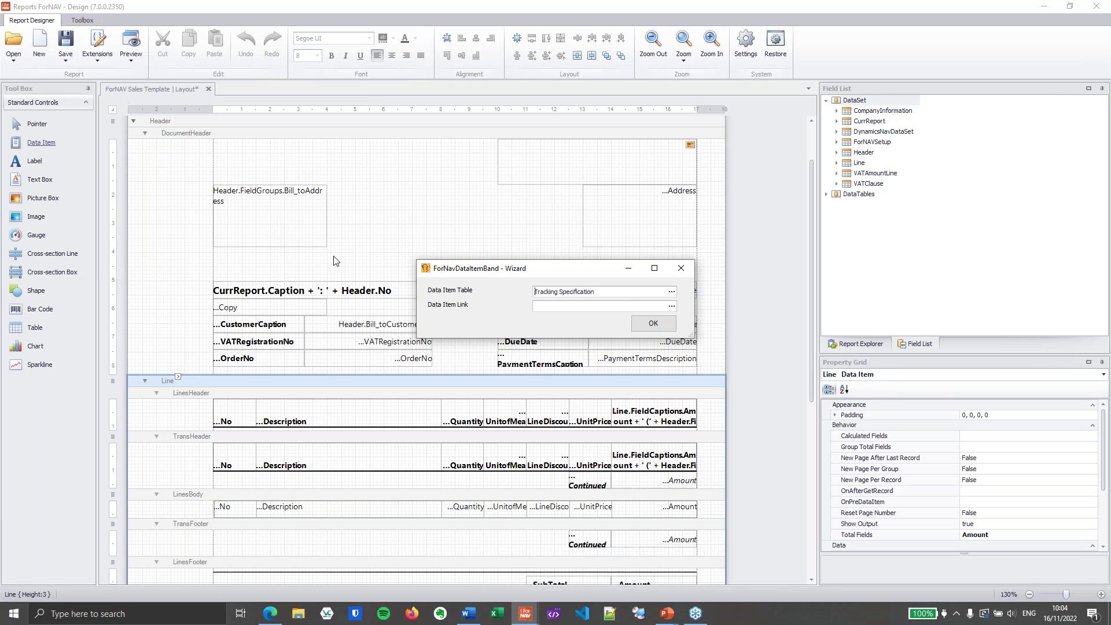
click(653, 323)
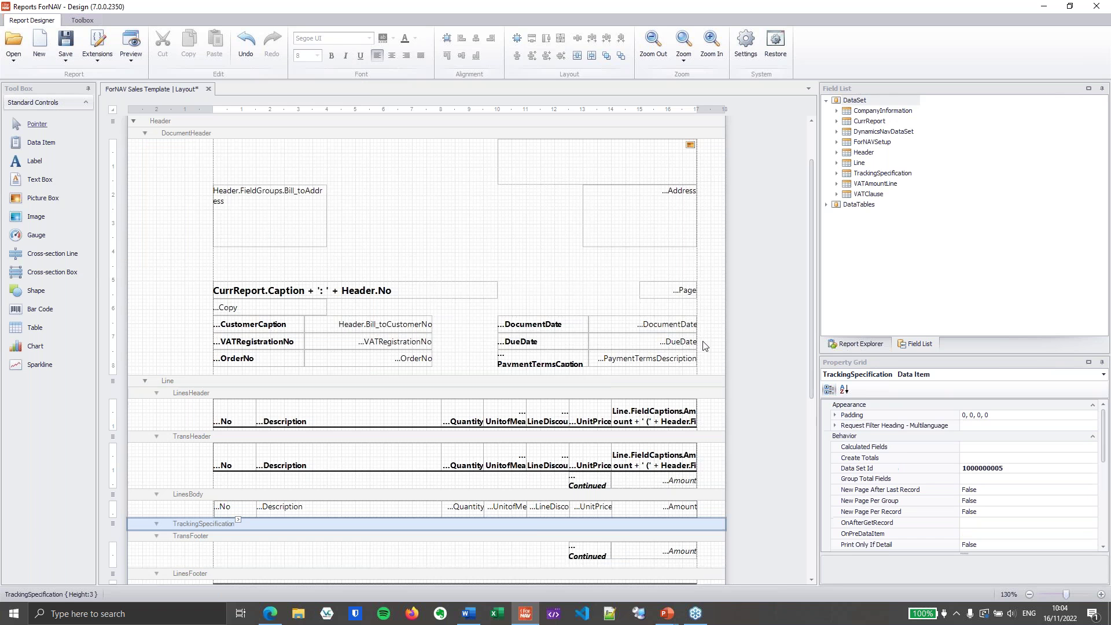
Step: Set Auto Populate and Temporary to True for the TrackingSpecification data item
scroll(705, 346, down, 2)
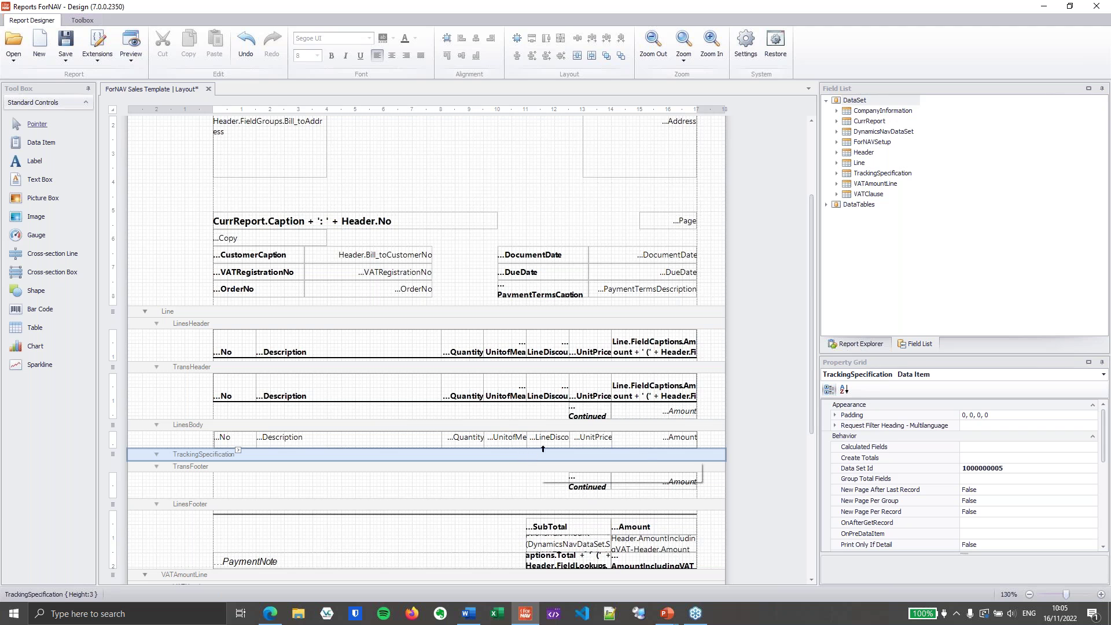
drag(1105, 451, 1106, 480)
scroll(990, 537, down, 4)
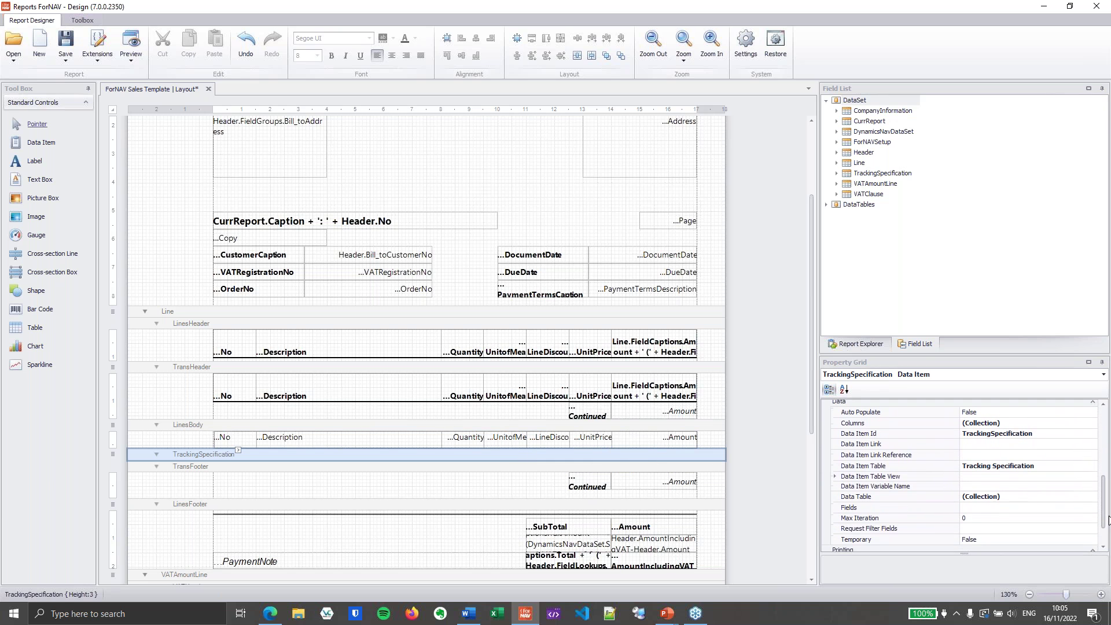
click(943, 539)
click(921, 413)
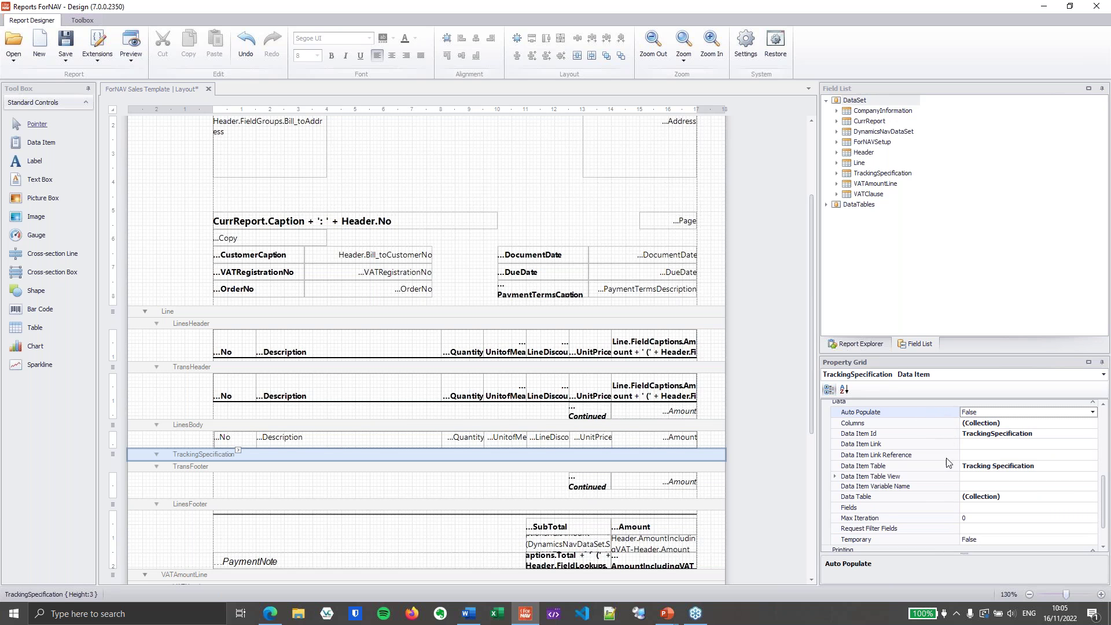
double_click(943, 541)
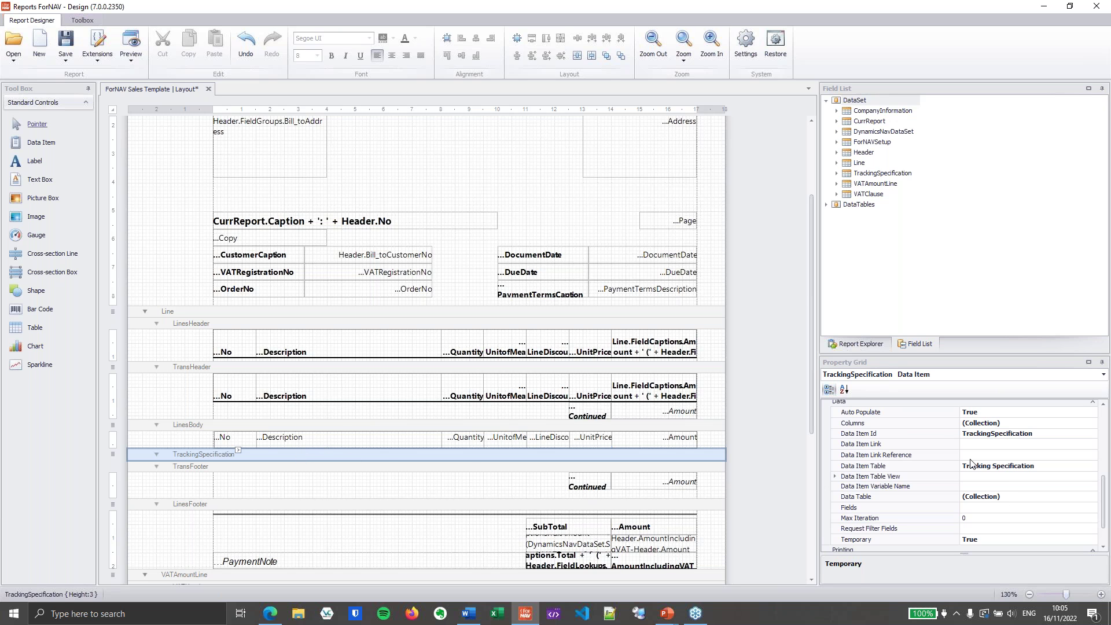
Step: Insert a body section in the TrackingSpecification data item and name it TrackingBody
right_click(311, 456)
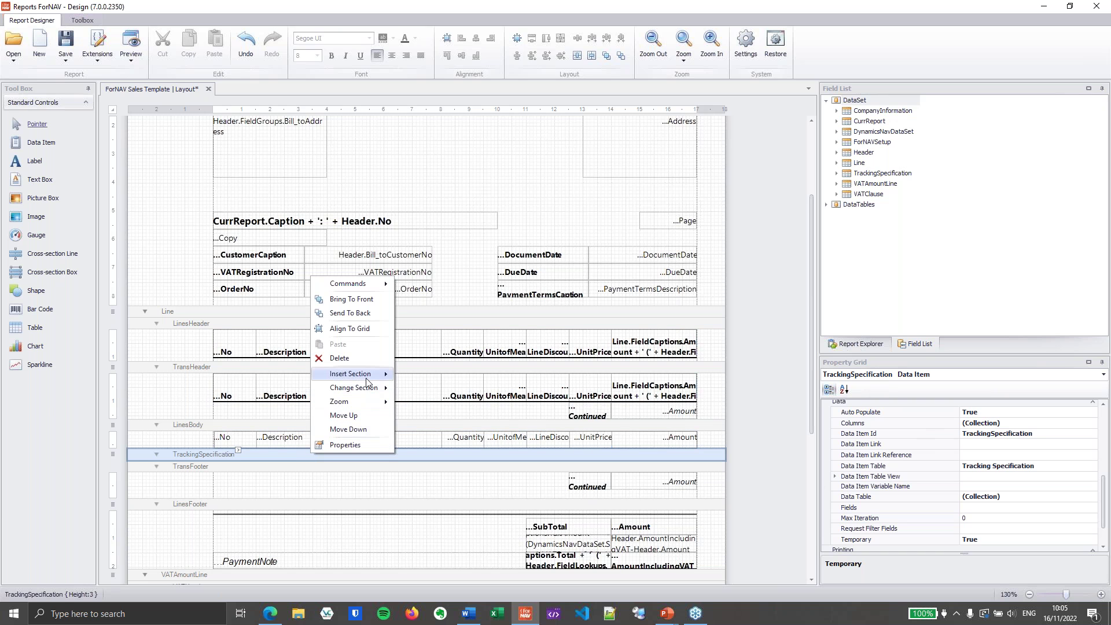
mouse_move(370, 374)
click(443, 428)
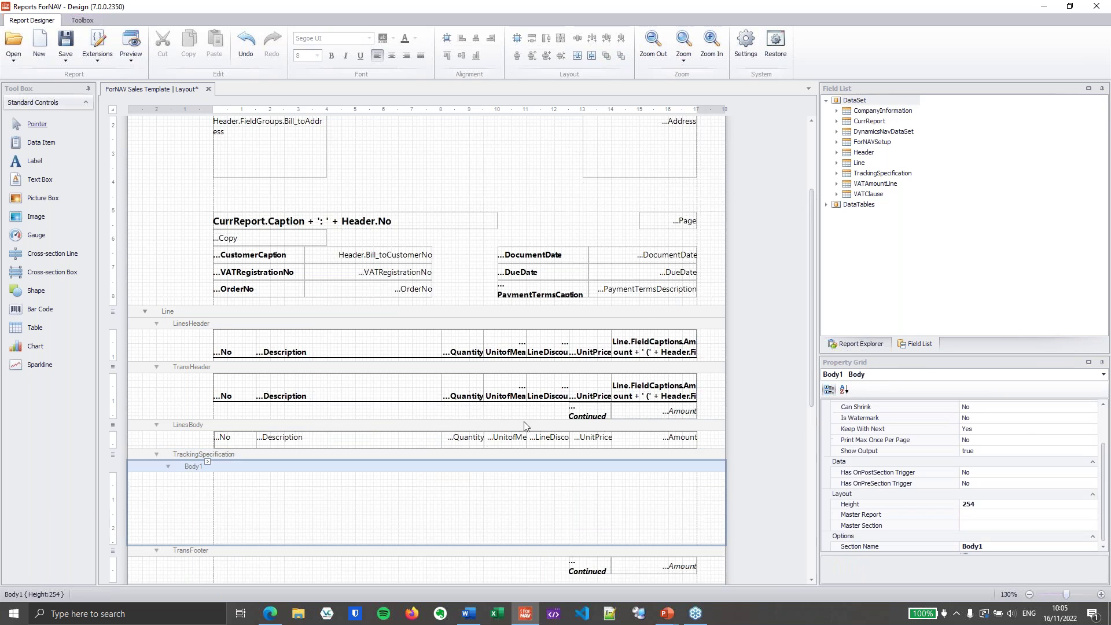
scroll(533, 423, down, 1)
click(1026, 546)
text(Tracking)
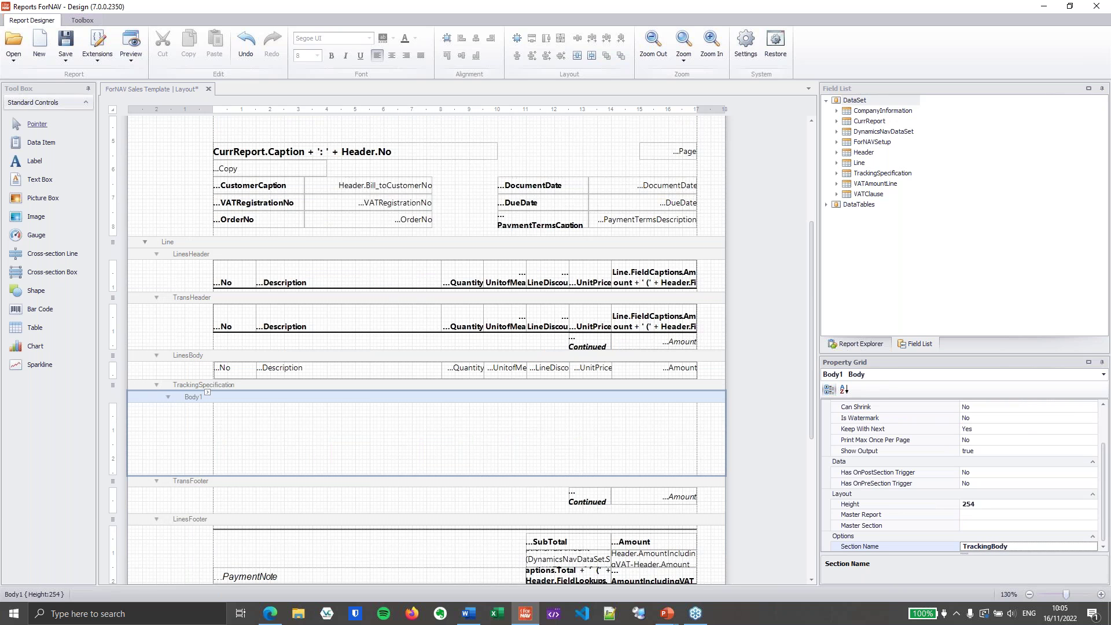
key(Return)
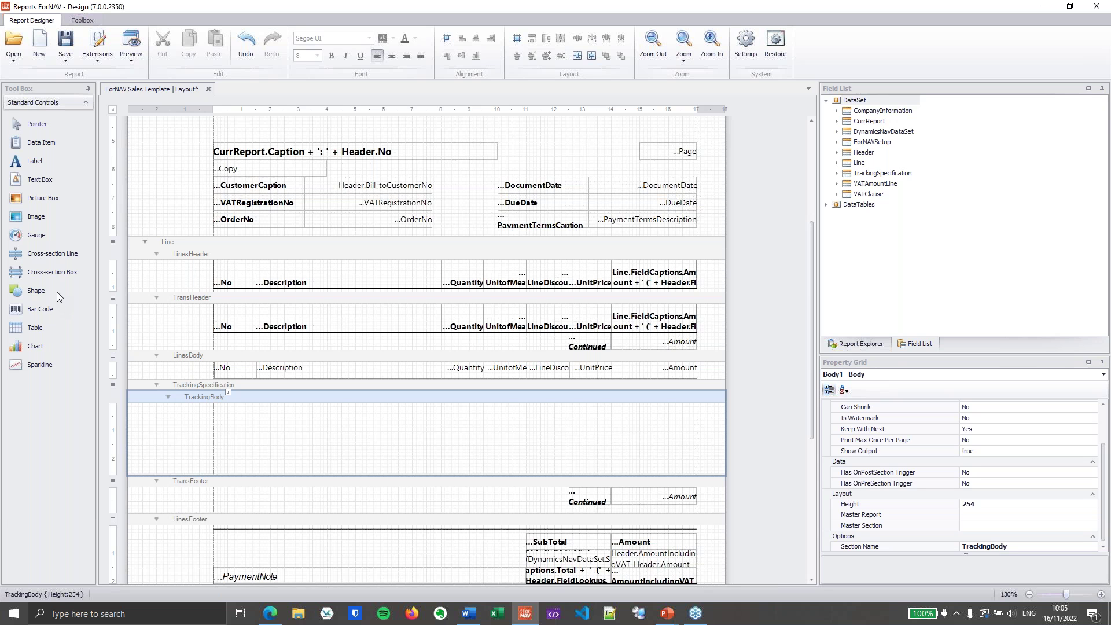
Step: Place a three-cell table in TrackingBody and resize it, making the first cell about 51 mm and the second about 15 mm wide
drag(33, 330, 403, 416)
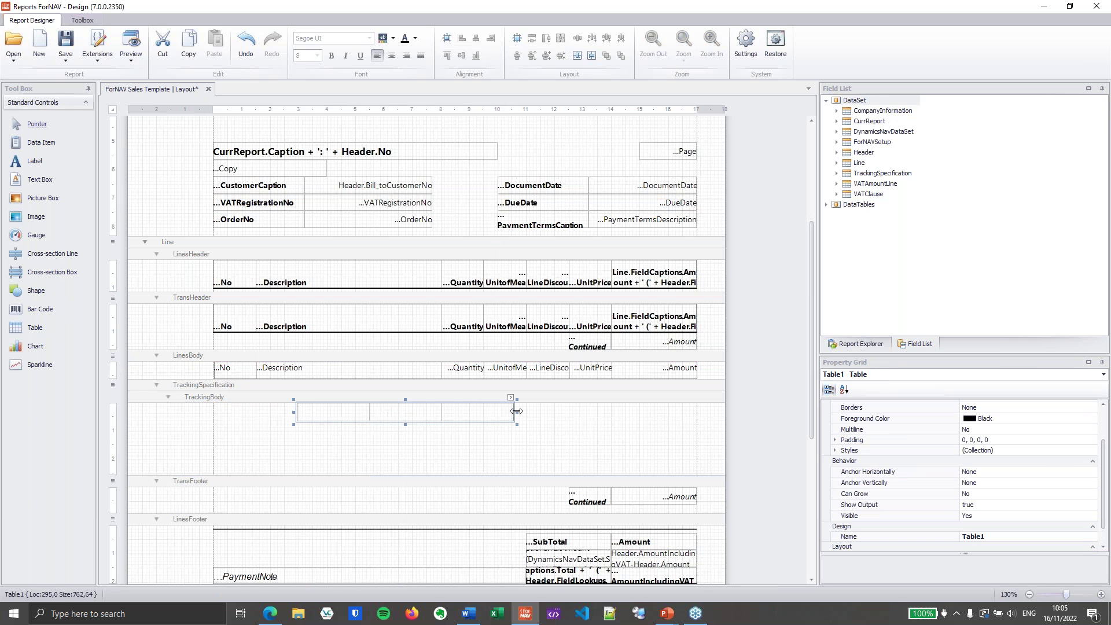
drag(541, 411, 527, 412)
click(469, 413)
drag(450, 412, 484, 412)
click(375, 416)
drag(372, 413, 441, 414)
Step: Set the first cell's source expression to CurrReport.JoinStrings('\n', TrackingSpecification.FieldExtensions.LotNo, TrackingSpecification.FieldExtensions.SerialNo)
click(438, 398)
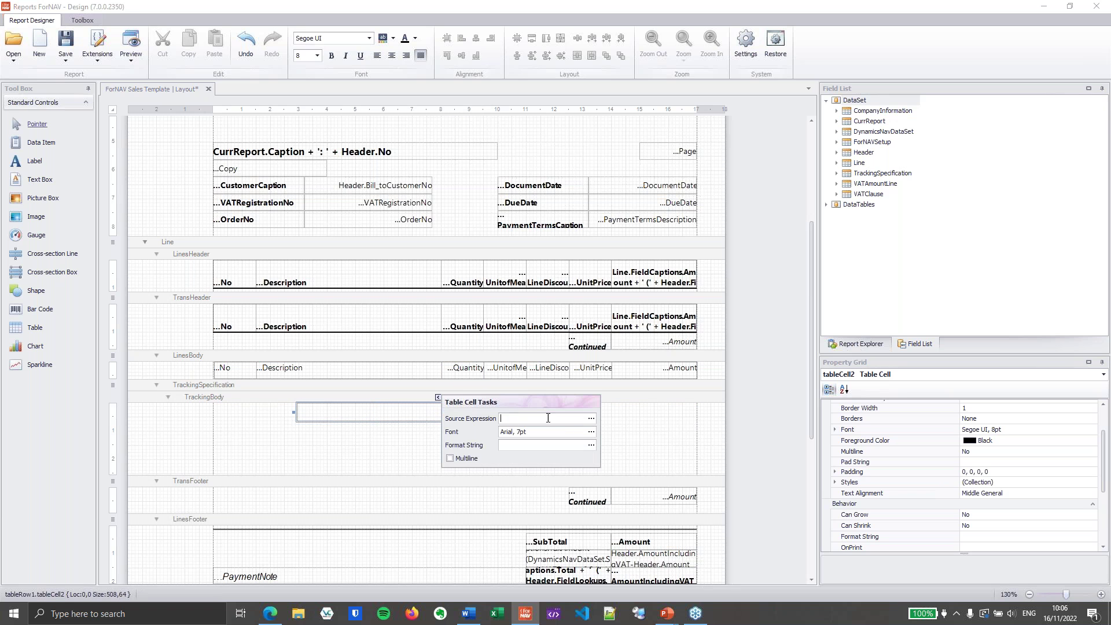
click(589, 418)
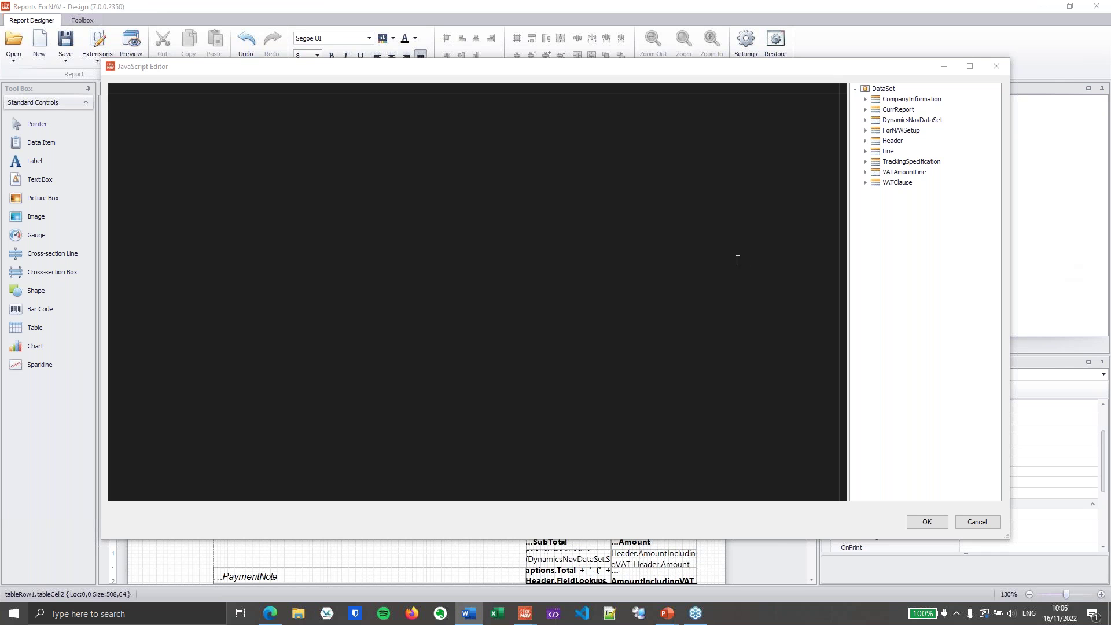
click(474, 261)
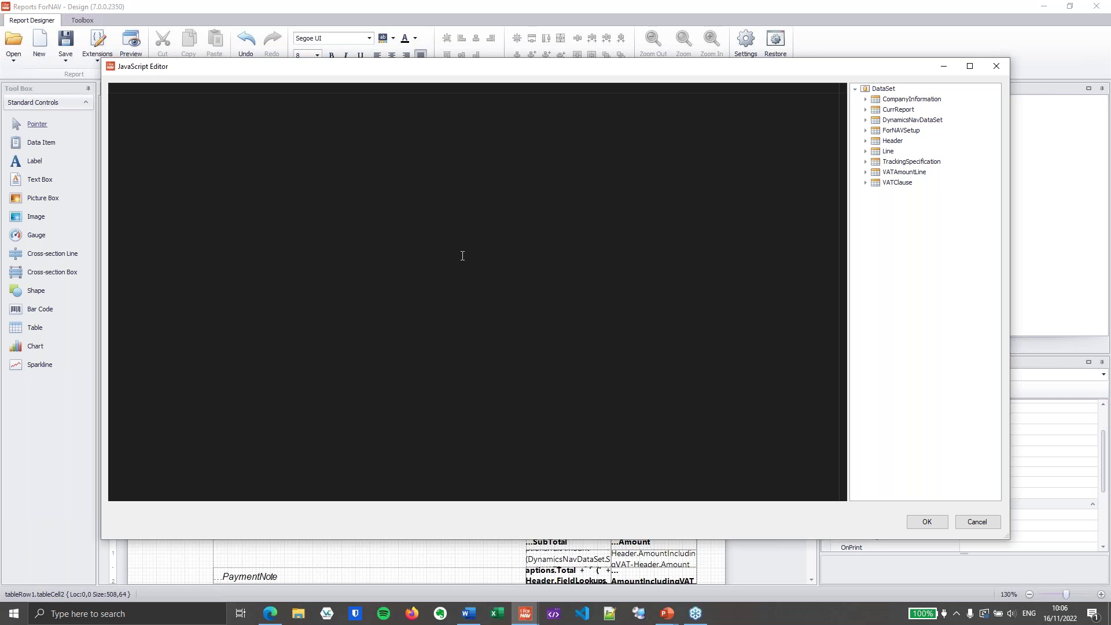
text(CurrReport.JoinStrings('\n',     TrackingSpecification.FieldExtensions.LotNo,     TrackingSpecification.FieldExtensions.SerialNo ))
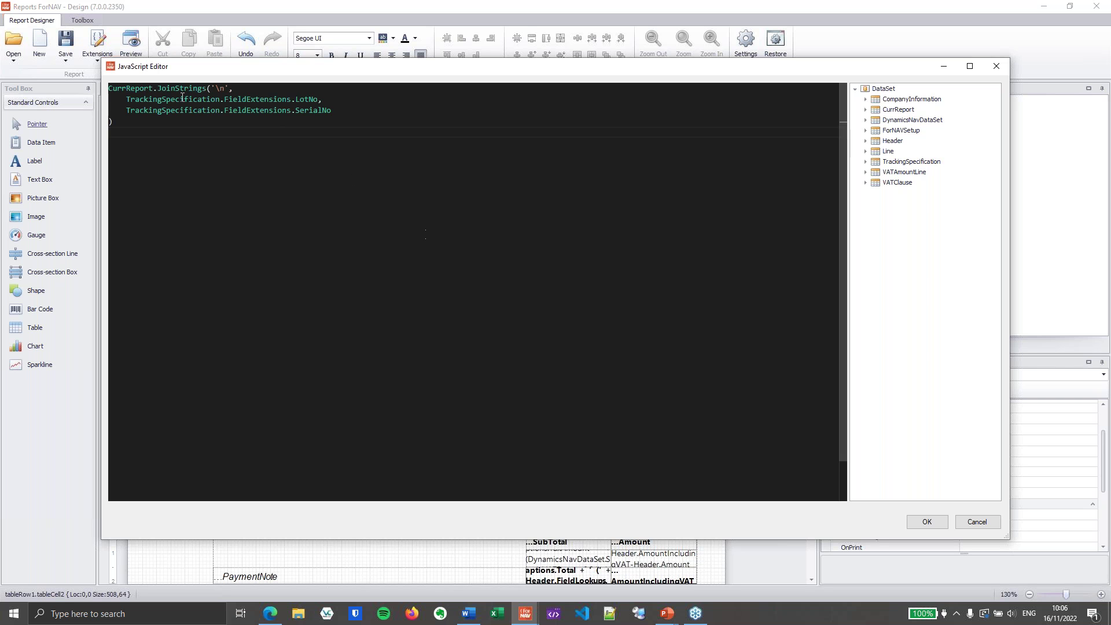
key(BackSpace)
double_click(359, 109)
drag(229, 91, 218, 88)
double_click(363, 109)
click(404, 156)
click(926, 523)
Step: Fill the second cell of the TrackingBody table with the Quantity_Base field from TrackingSpecification
click(477, 413)
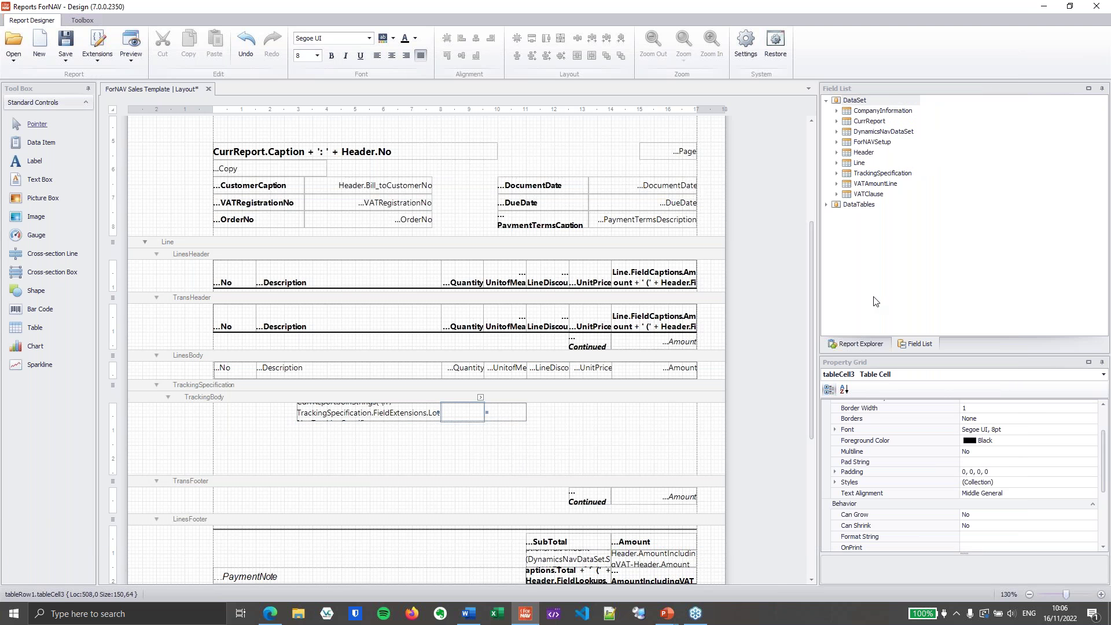
click(837, 174)
click(880, 259)
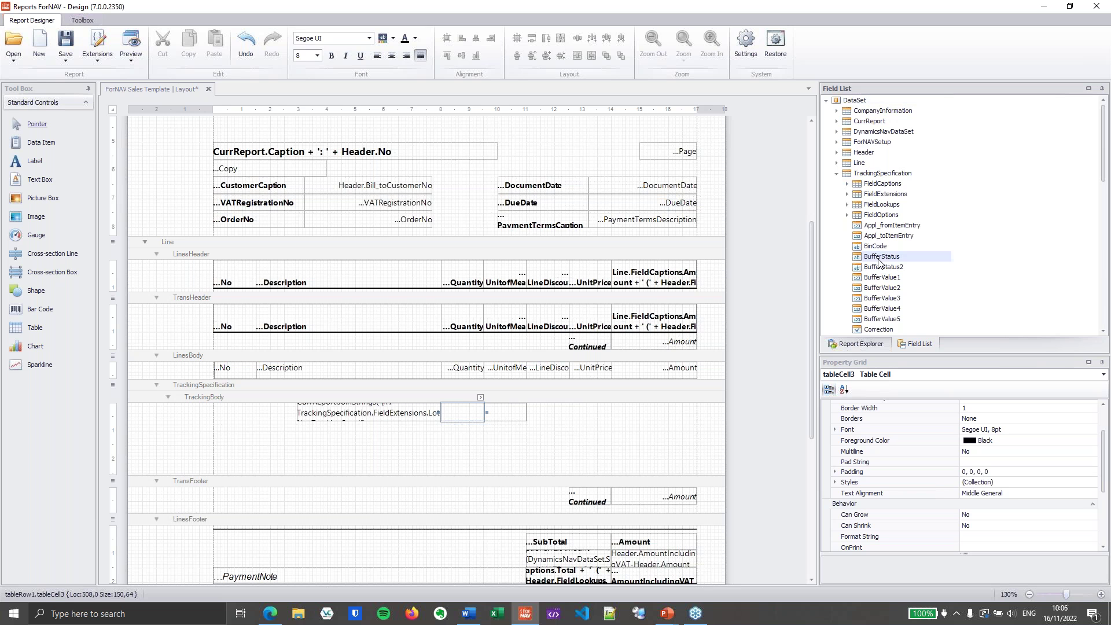
key(q)
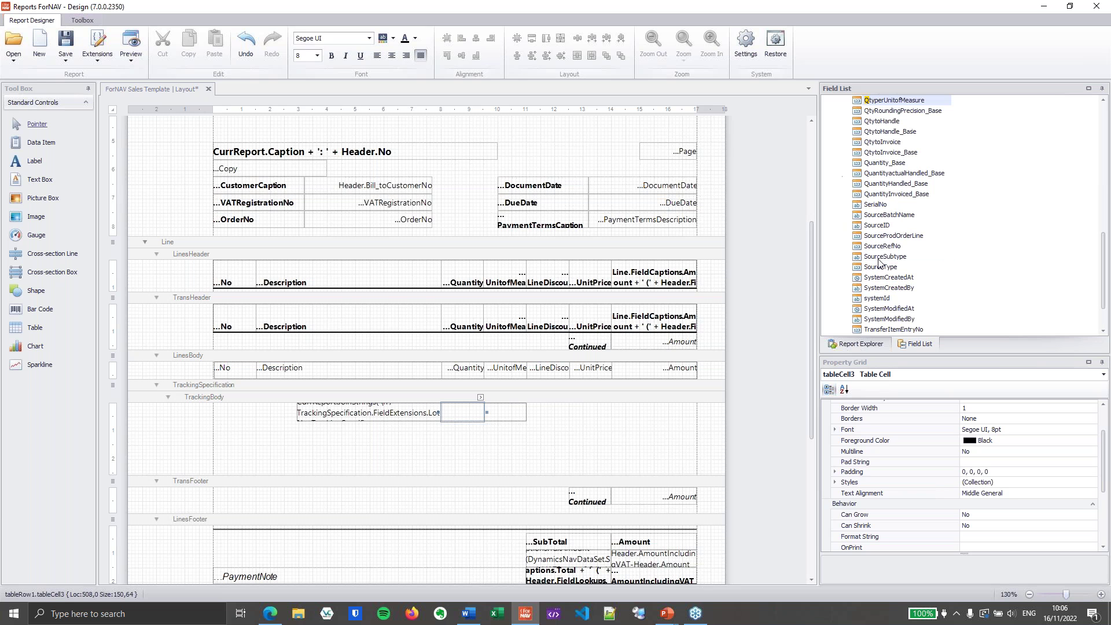
click(893, 164)
drag(895, 167, 459, 412)
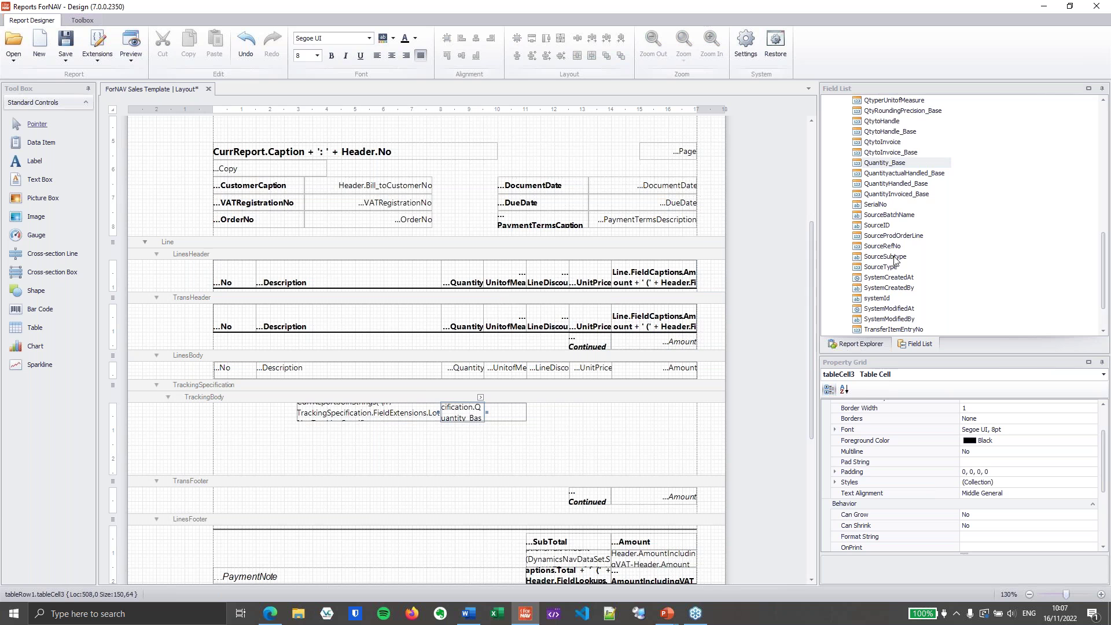
Step: Fill the third cell with the UnitofMeasure field from Line and shrink the TrackingBody section to the height of its table
scroll(891, 242, up, 8)
scroll(892, 242, up, 5)
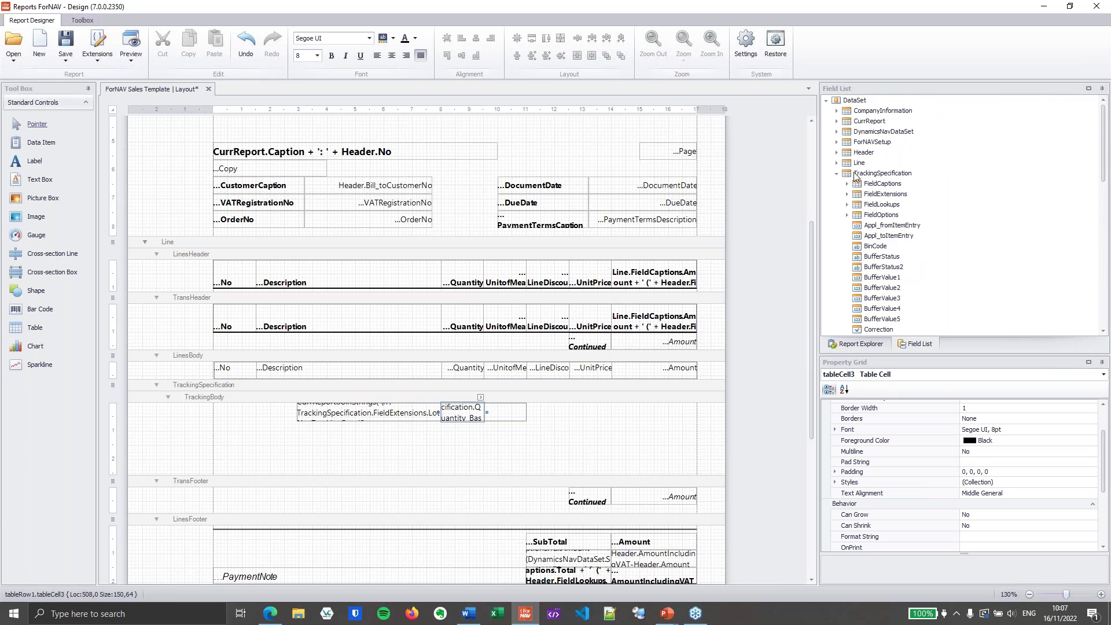
click(837, 163)
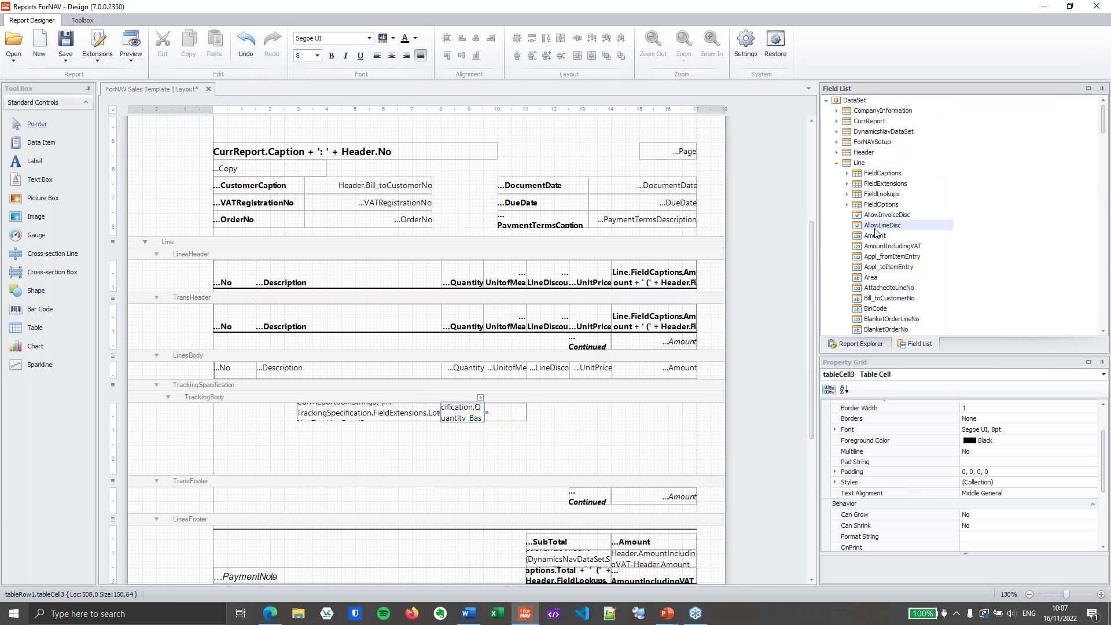
text(unit)
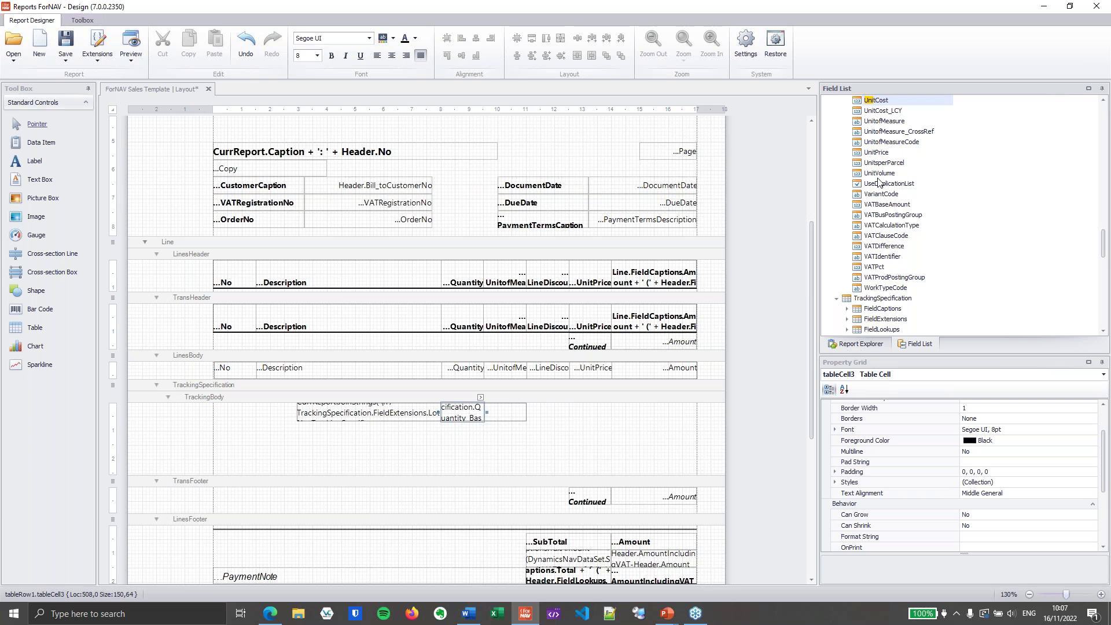
drag(882, 123, 504, 413)
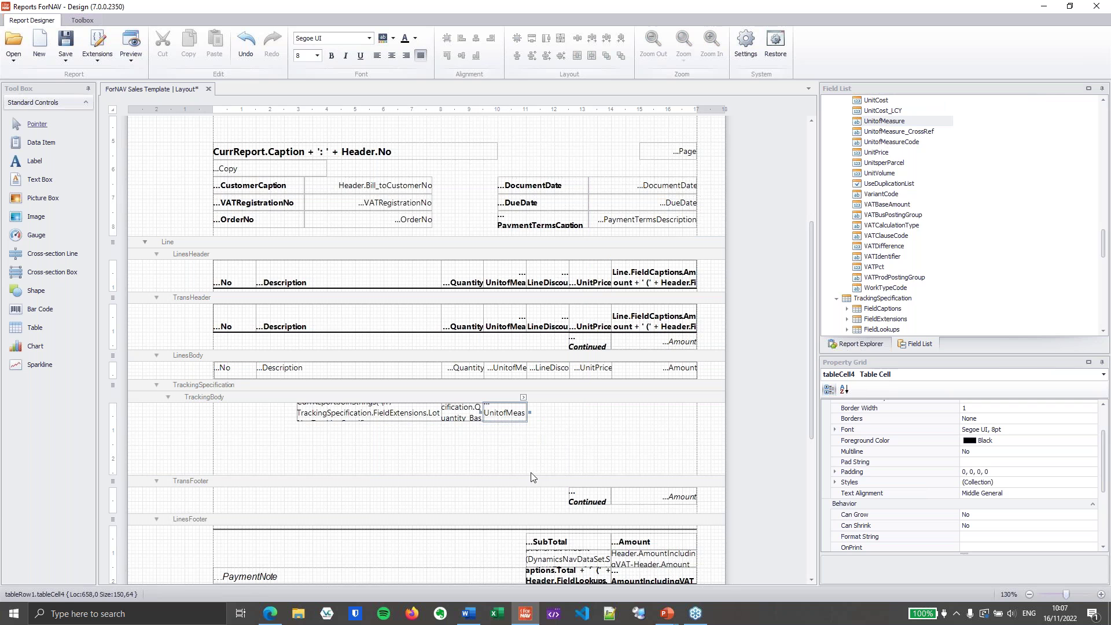
drag(533, 475, 531, 423)
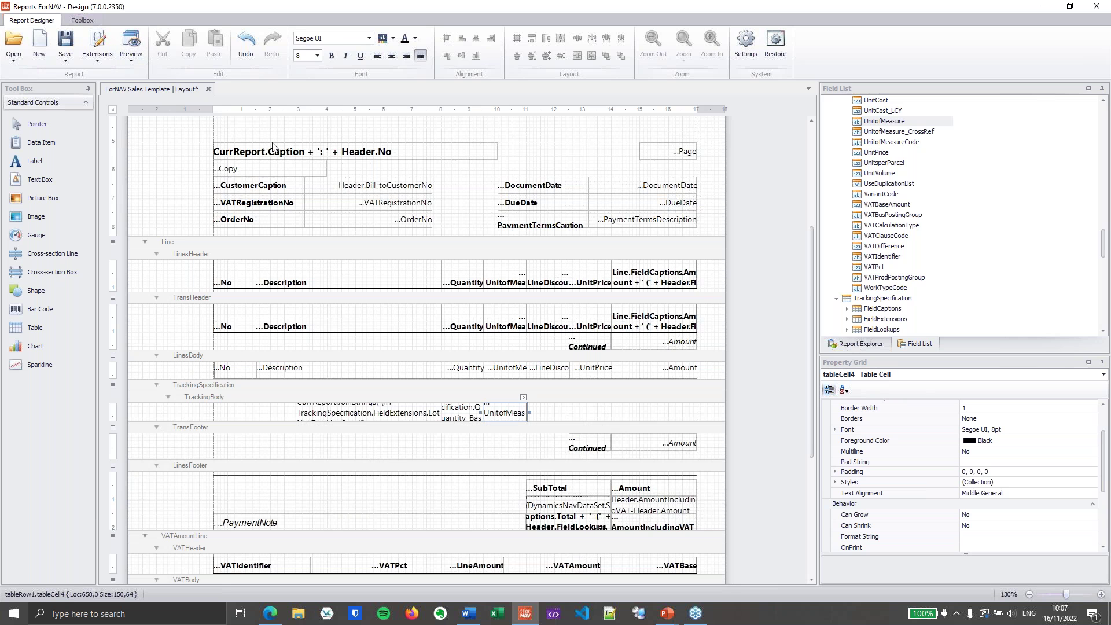
Step: Preview the sales template for one posted sales invoice and fit the preview to the page width
key(F5)
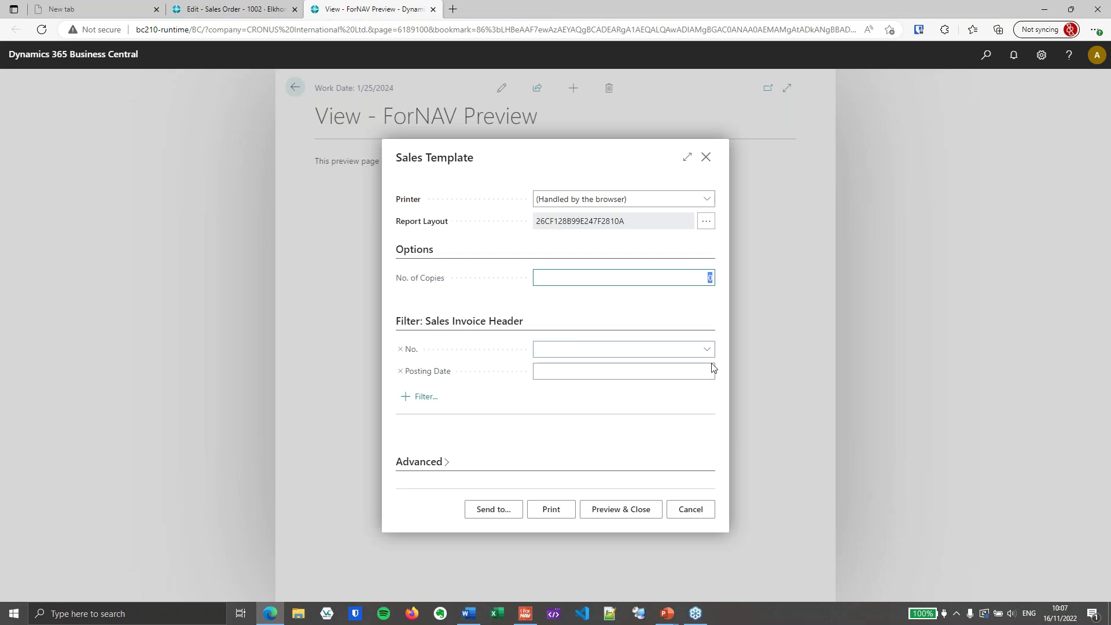
click(711, 355)
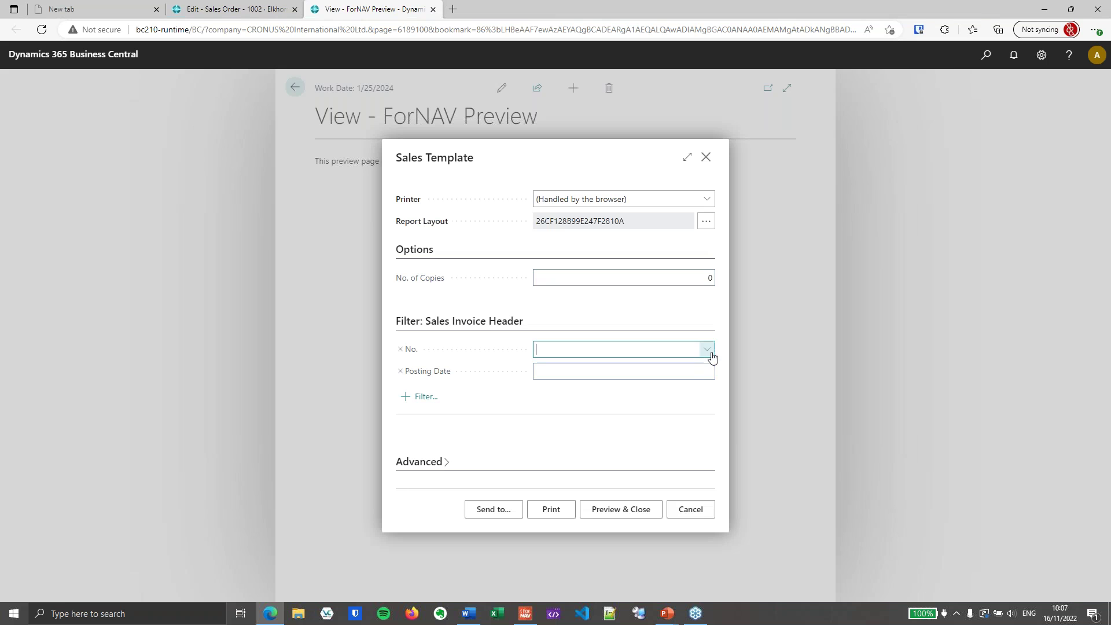
click(593, 420)
click(623, 513)
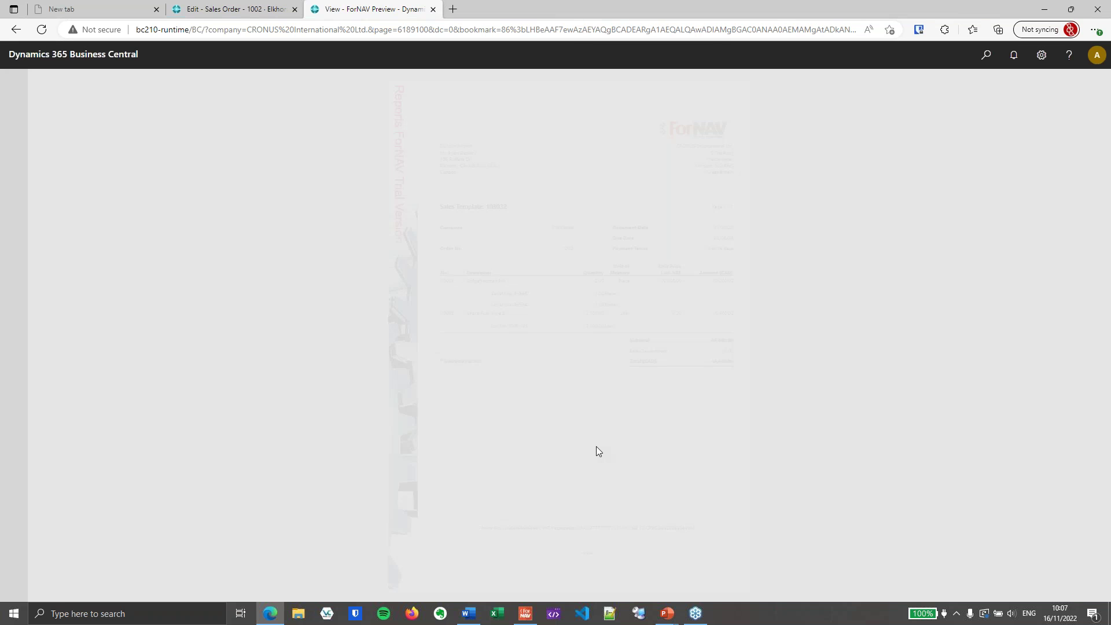
click(562, 557)
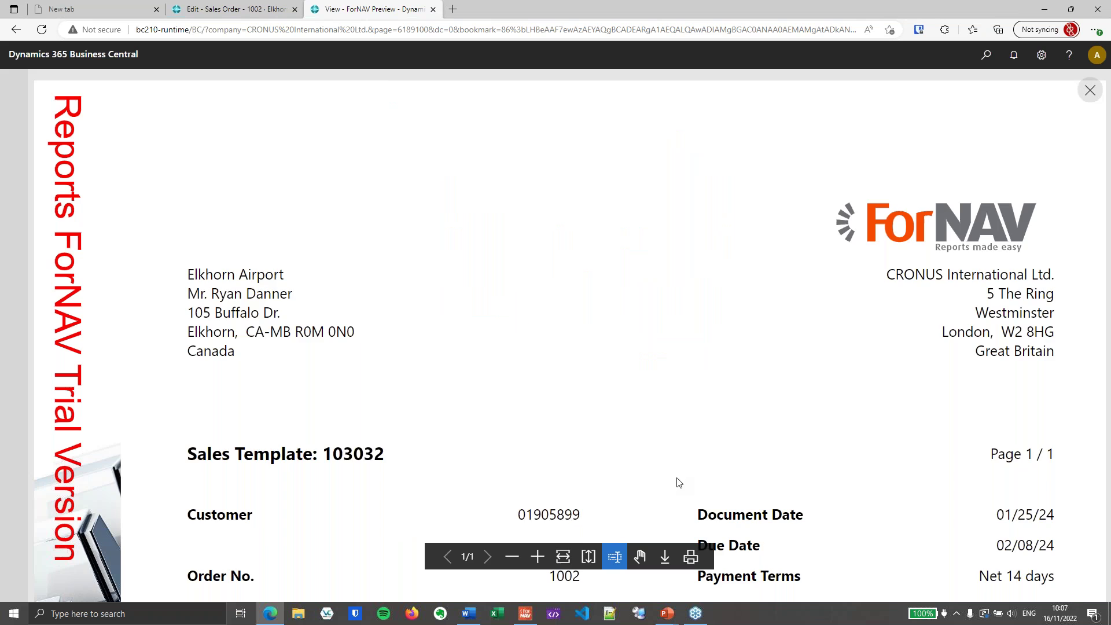
Step: Examine the serial number, lot number and quantity lines under each item in the preview, and close it
scroll(648, 364, down, 6)
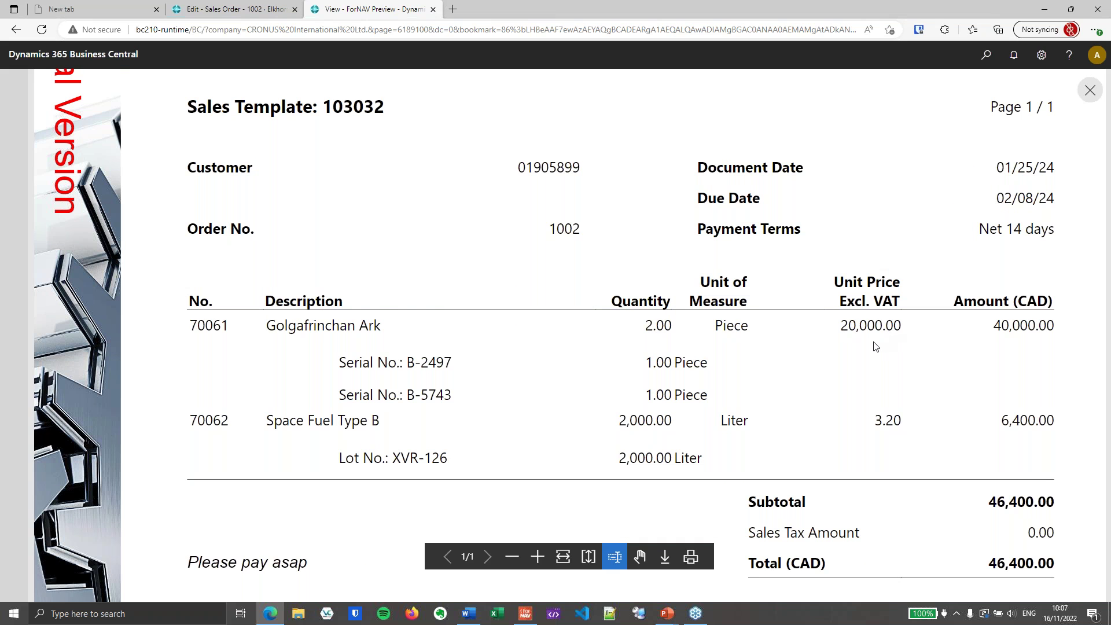
scroll(669, 365, down, 1)
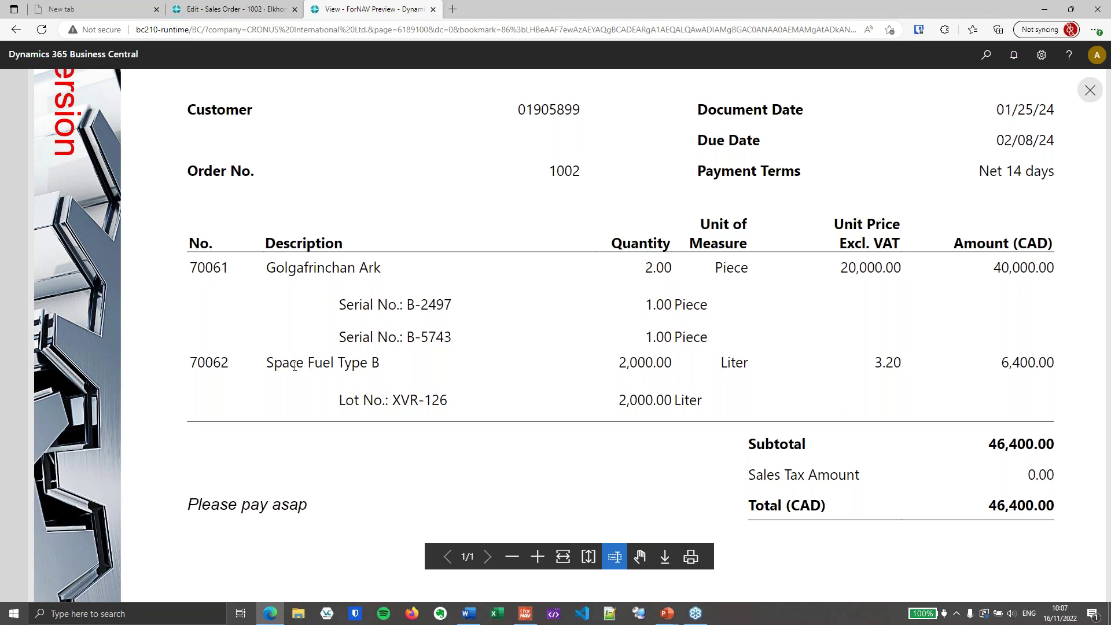
drag(340, 398, 483, 391)
click(677, 400)
click(1091, 91)
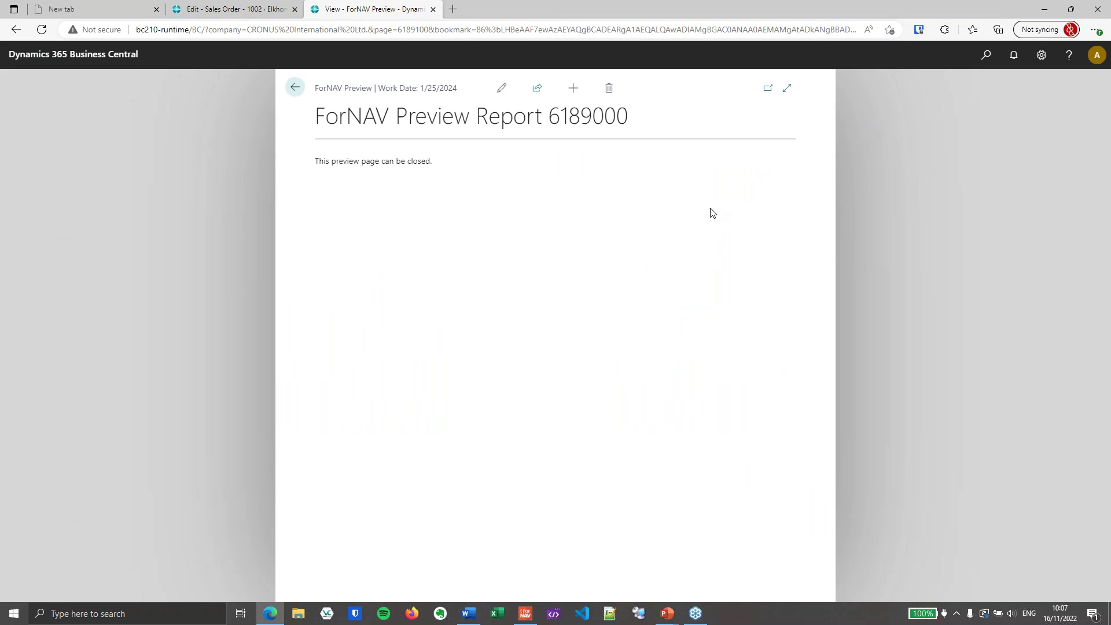
Step: Return to the ForNAV designer and save the sales template as a custom layout on the server, activating it
click(525, 614)
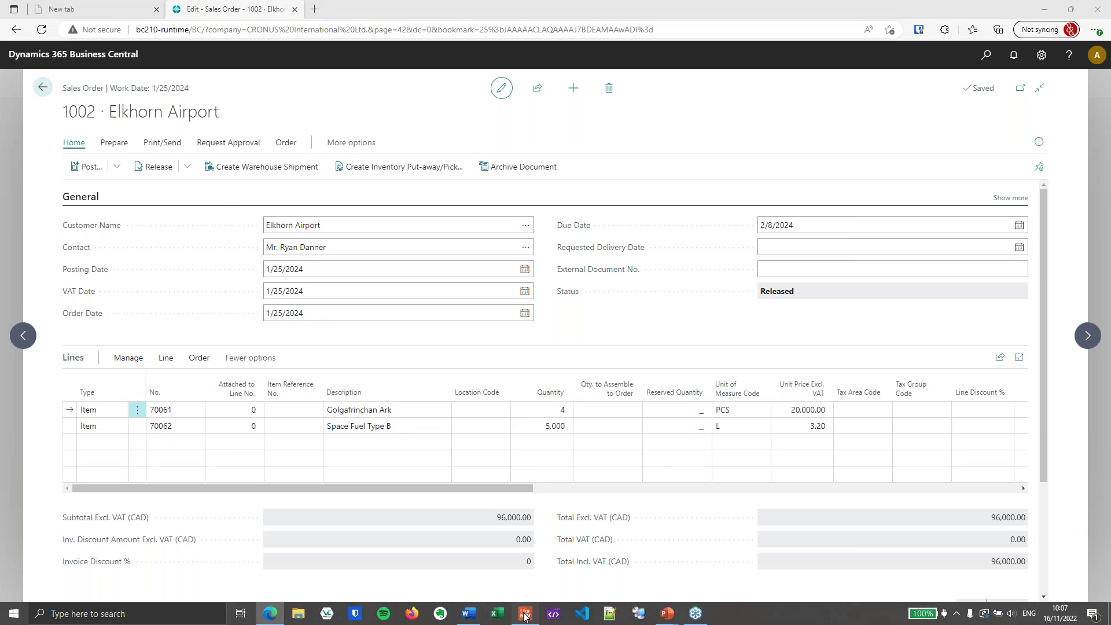
click(65, 56)
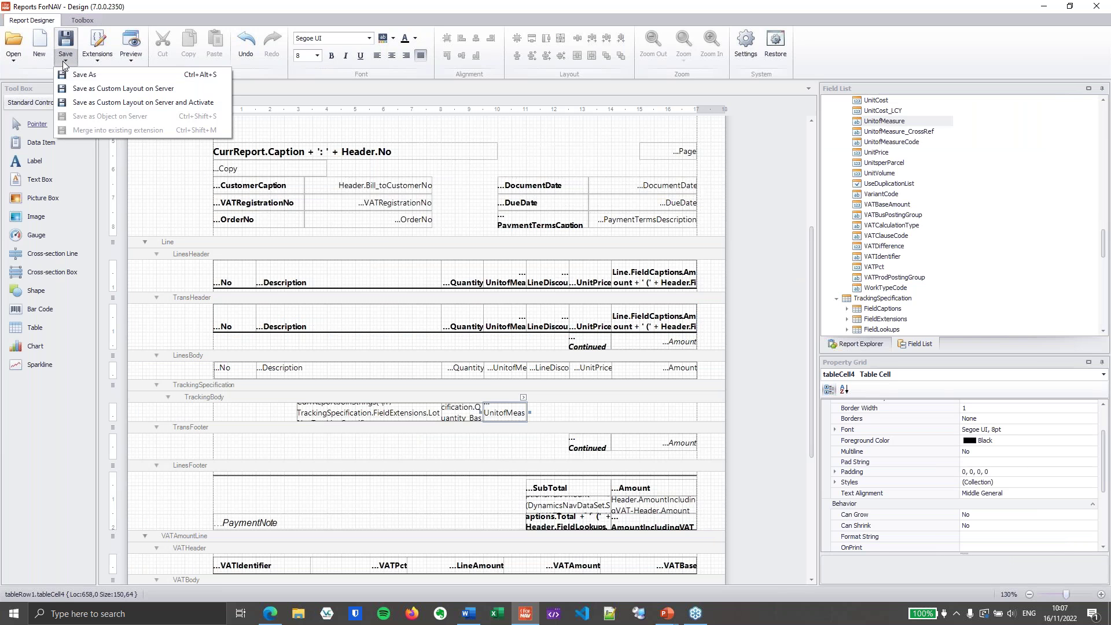
click(111, 102)
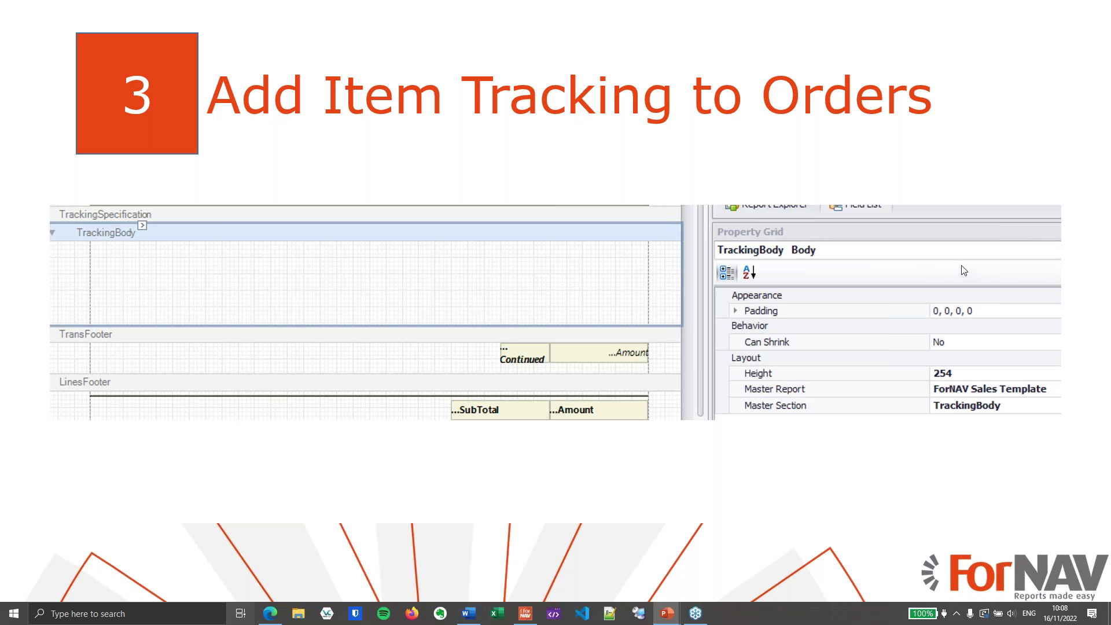
Step: Switch to Business Central, leave the open sales order and open the ForNAV Standard Reports list
key(super+Tab)
key(Left)
key(Return)
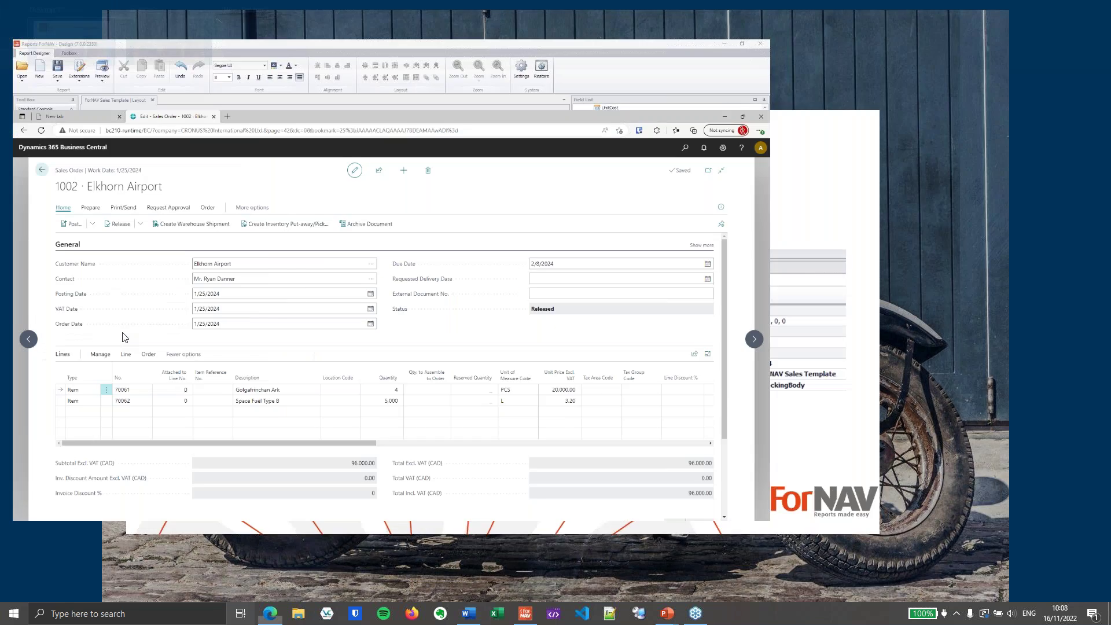
key(Escape)
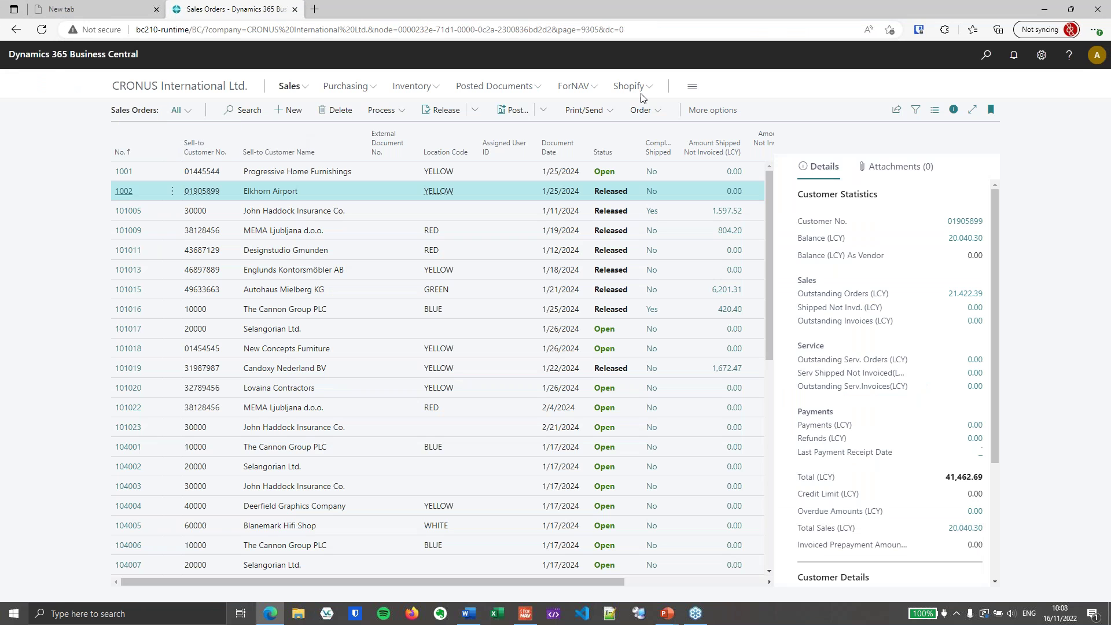
click(153, 110)
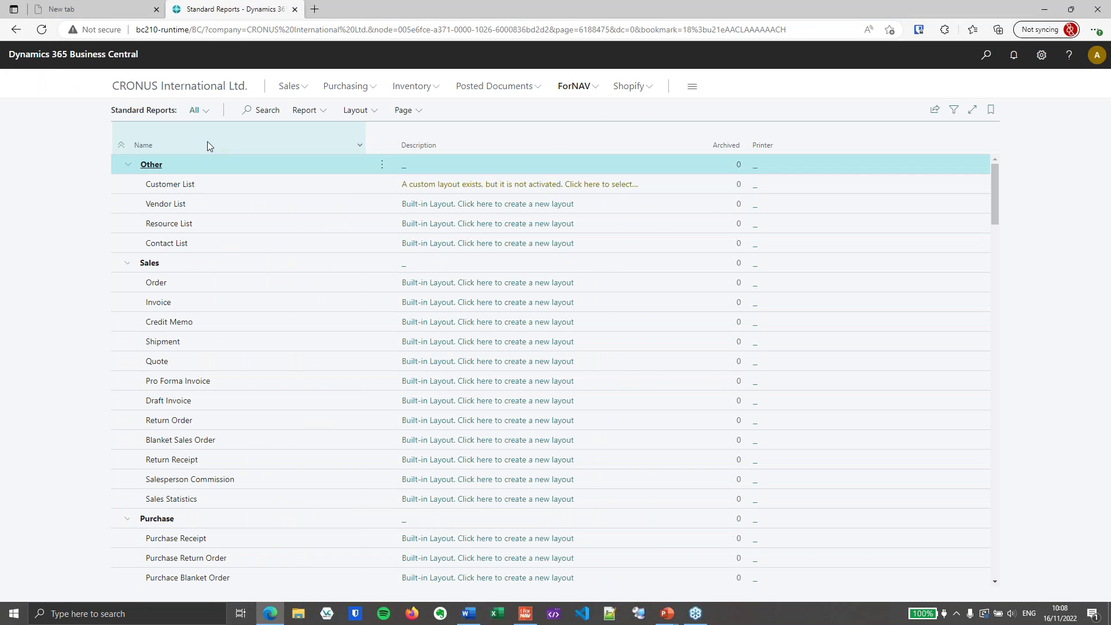
Step: Create a new layout for the Sales Order report and open the downloaded file in the ForNAV designer
click(316, 283)
click(494, 285)
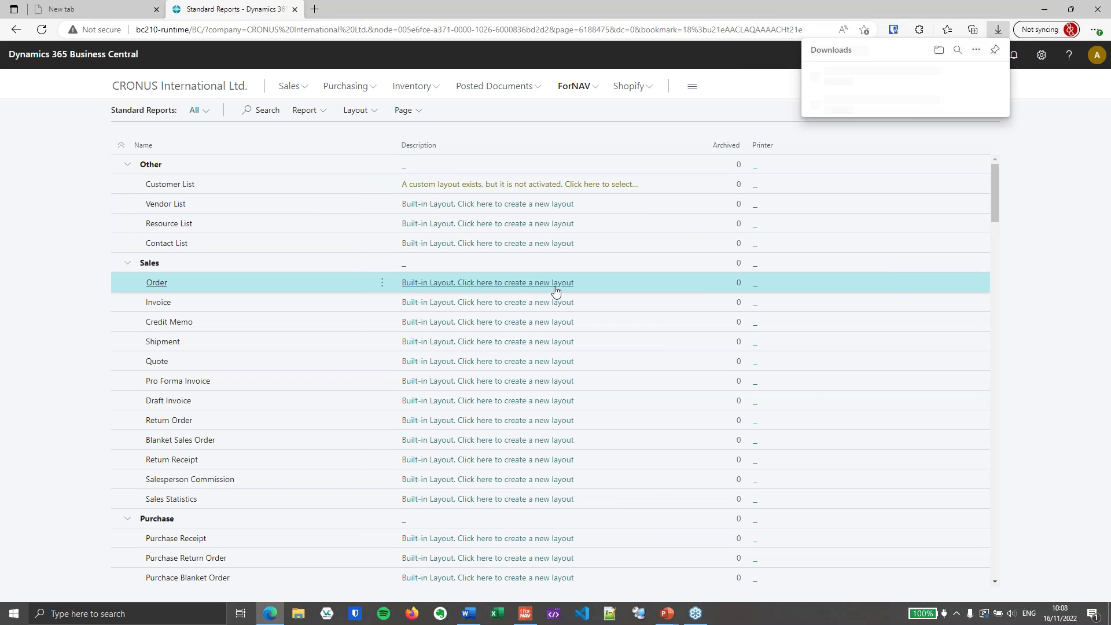
click(836, 81)
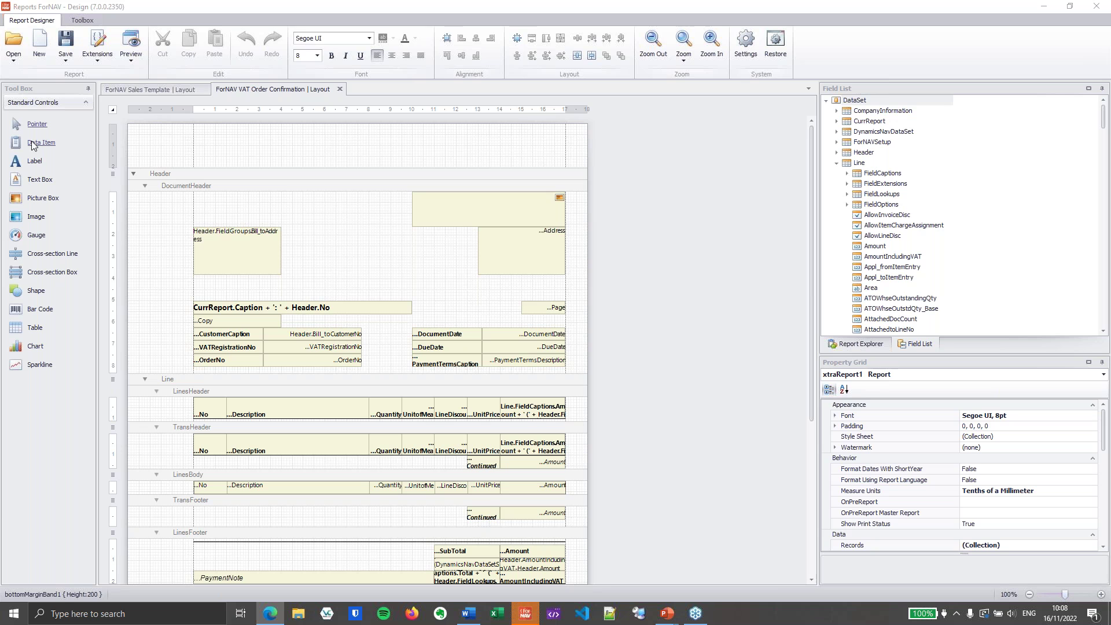
Step: Add a data item for the Tracking Specification table under Line in the ForNAV VAT Order Confirmation layout, without a data item link
drag(33, 143, 258, 385)
text(tracking s)
key(Tab)
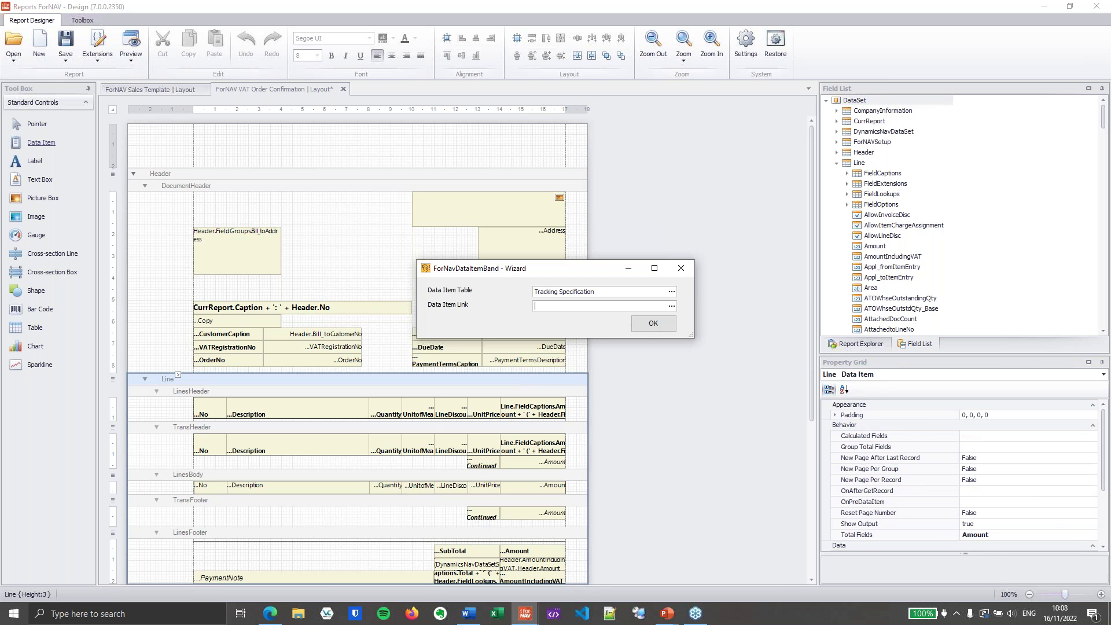
click(652, 324)
Step: Set Temporary and Auto Populate to True for the order confirmation's TrackingSpecification data item
scroll(996, 463, down, 5)
click(949, 505)
scroll(944, 515, up, 5)
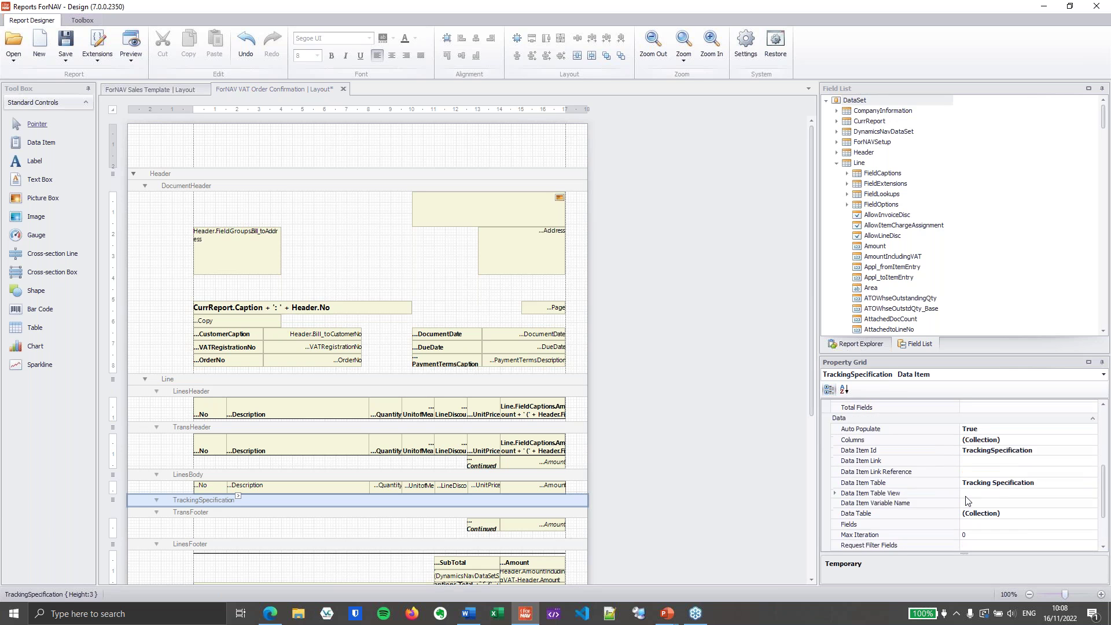
click(943, 531)
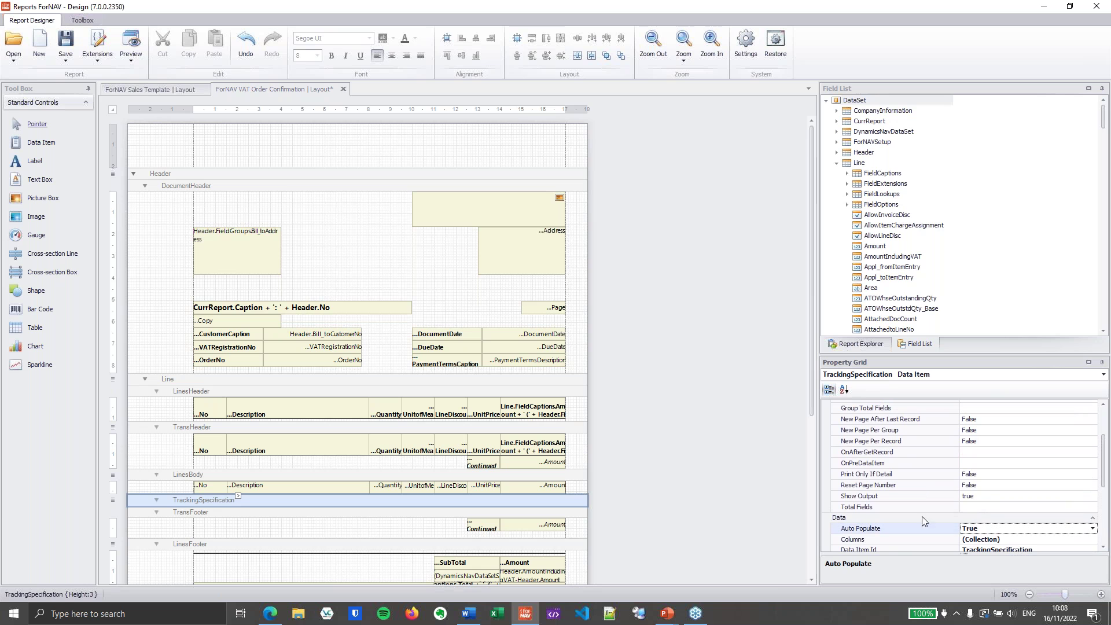
Step: Insert a body section in the order confirmation's TrackingSpecification data item and name it TrackingBody
right_click(405, 503)
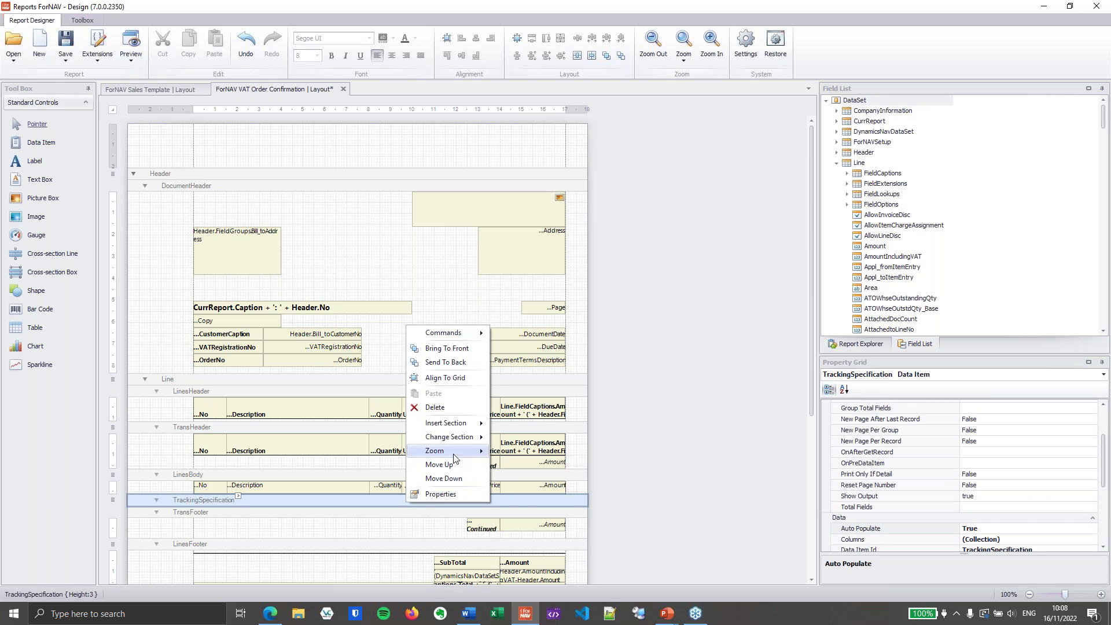
mouse_move(462, 428)
click(525, 474)
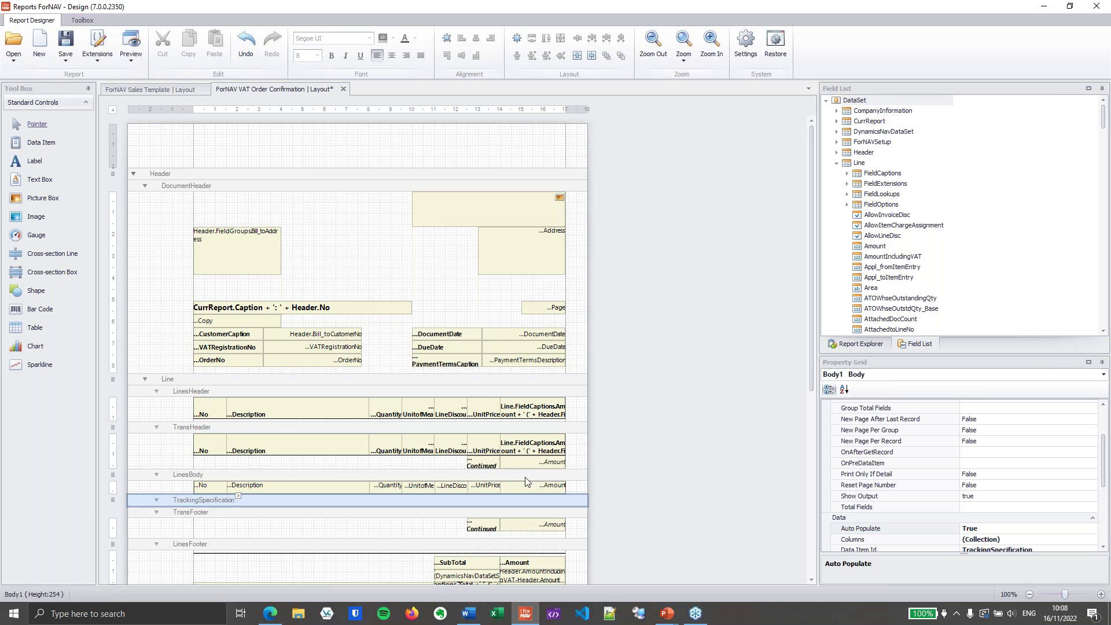
click(999, 546)
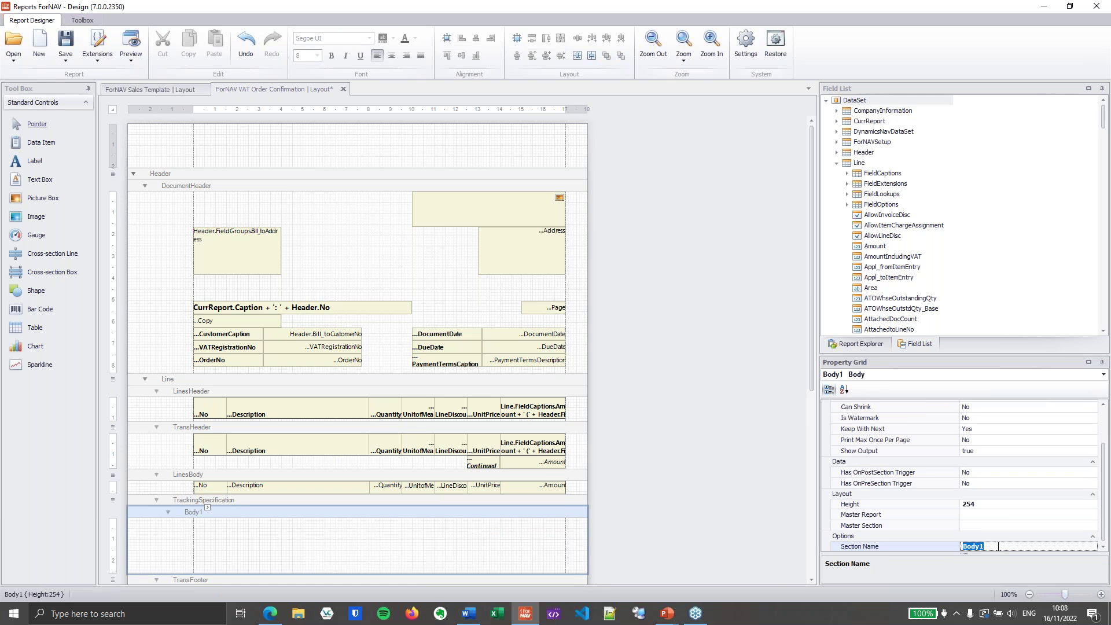
click(998, 546)
key(Return)
Step: Set the TrackingBody section's master report to ForNAV Sales Template, filtering the report selection by "templ"
click(1094, 515)
click(1093, 515)
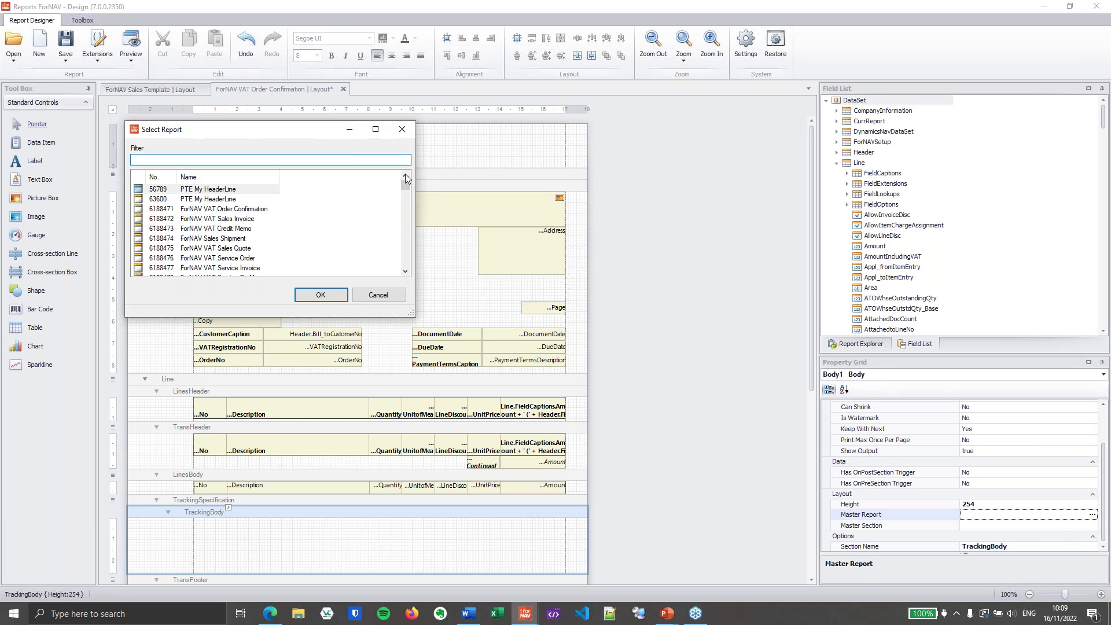
text(templa)
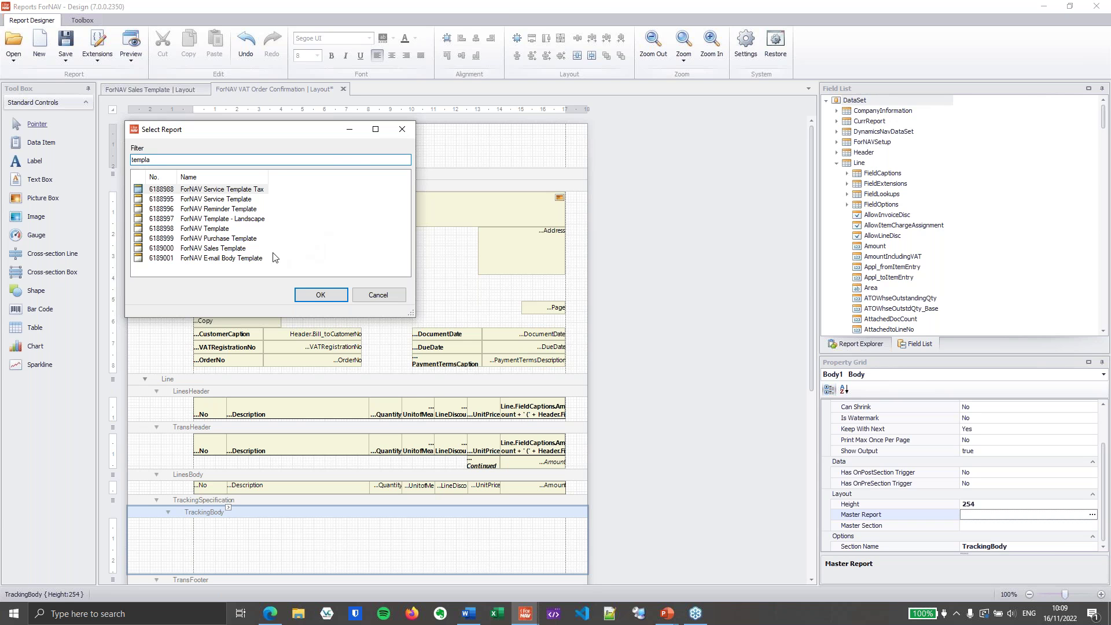
click(237, 249)
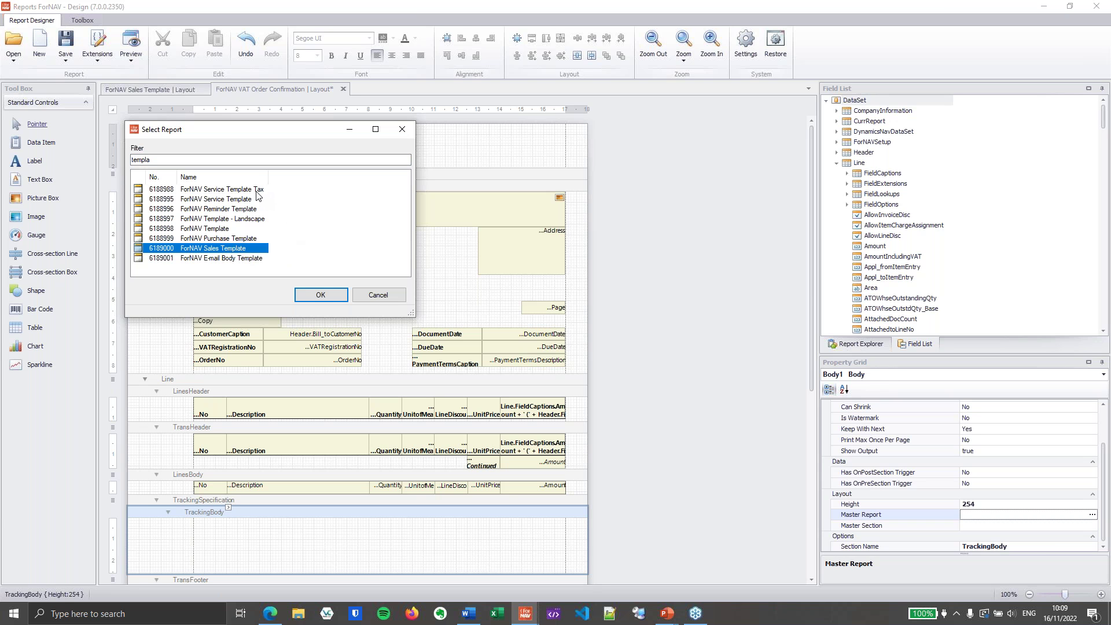
click(179, 164)
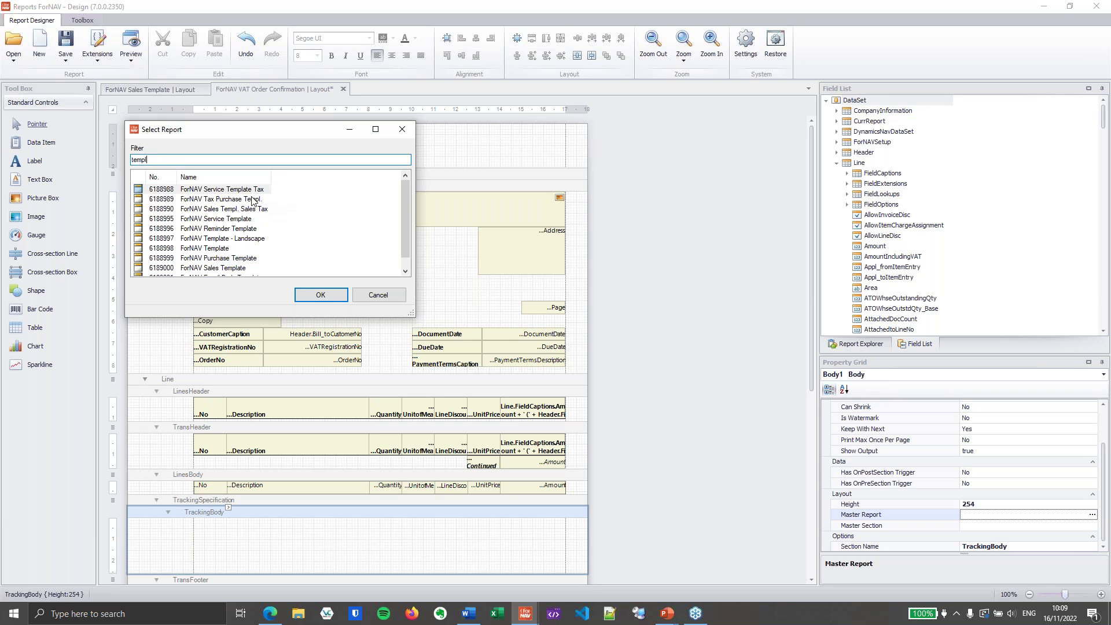
click(250, 212)
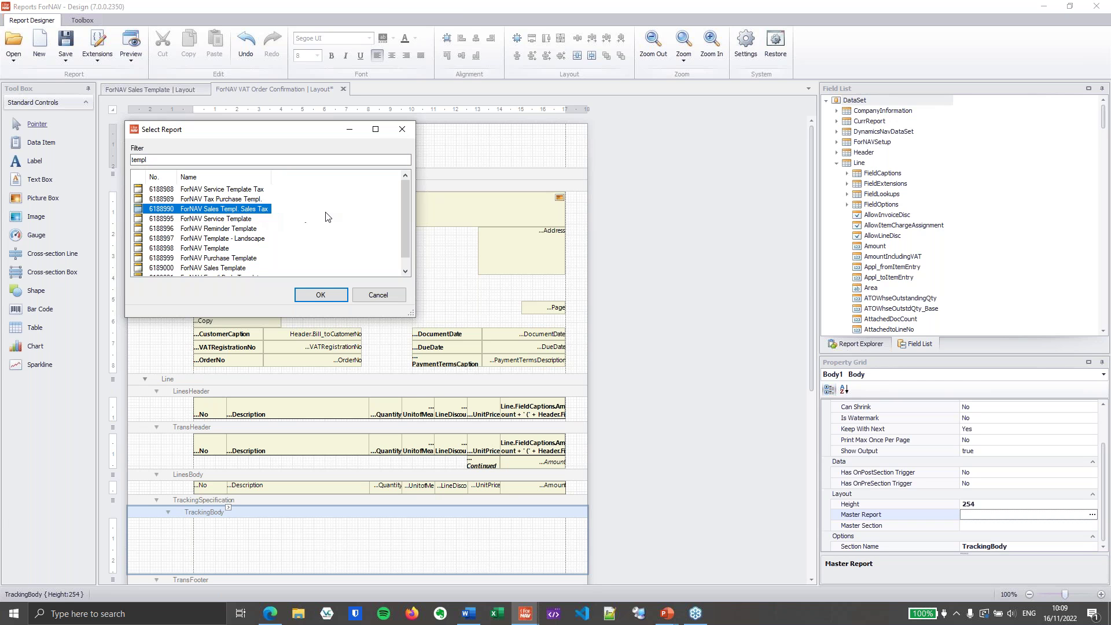
scroll(349, 218, down, 1)
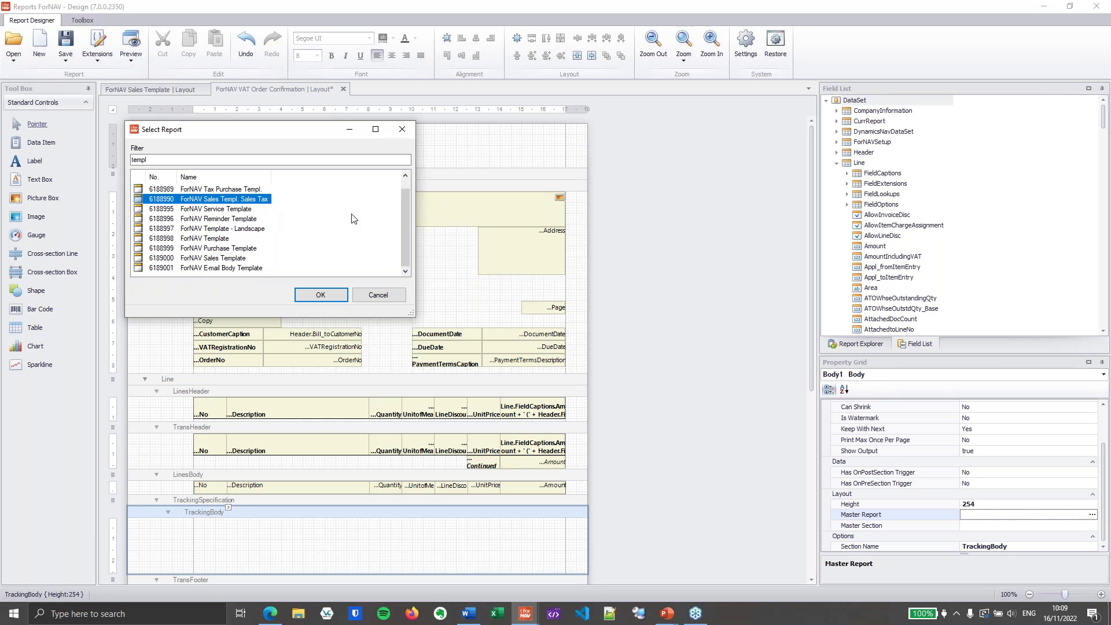
click(239, 260)
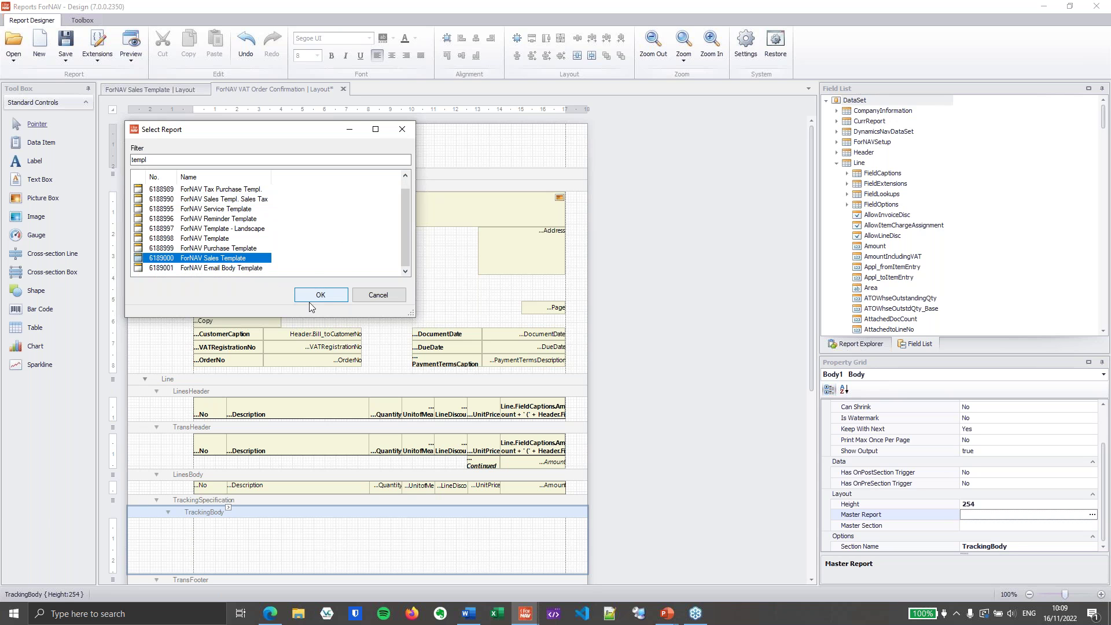
click(330, 297)
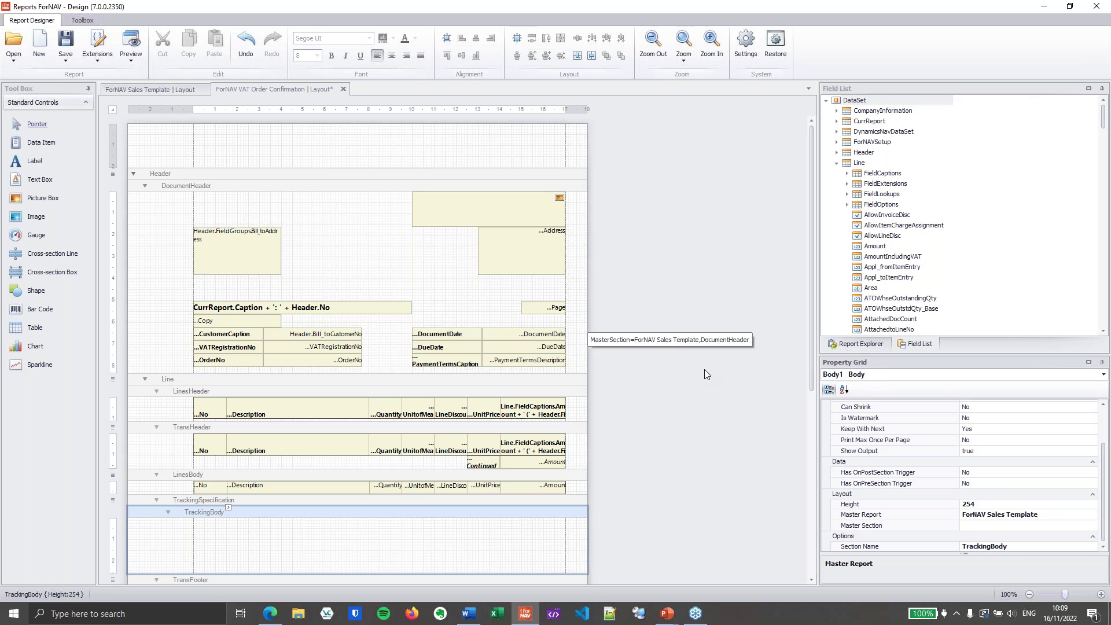
Step: Link the order confirmation's TrackingBody section to the TrackingBody master section of the ForNAV Sales Template
click(683, 352)
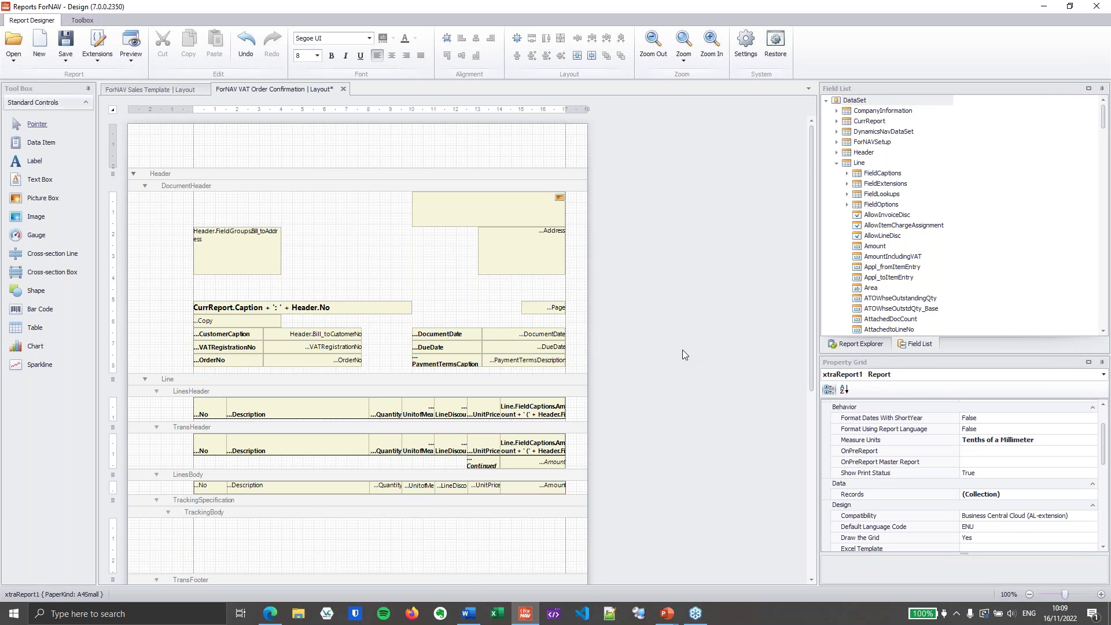
scroll(683, 351, down, 1)
scroll(1080, 507, down, 1)
scroll(1080, 507, down, 2)
click(583, 447)
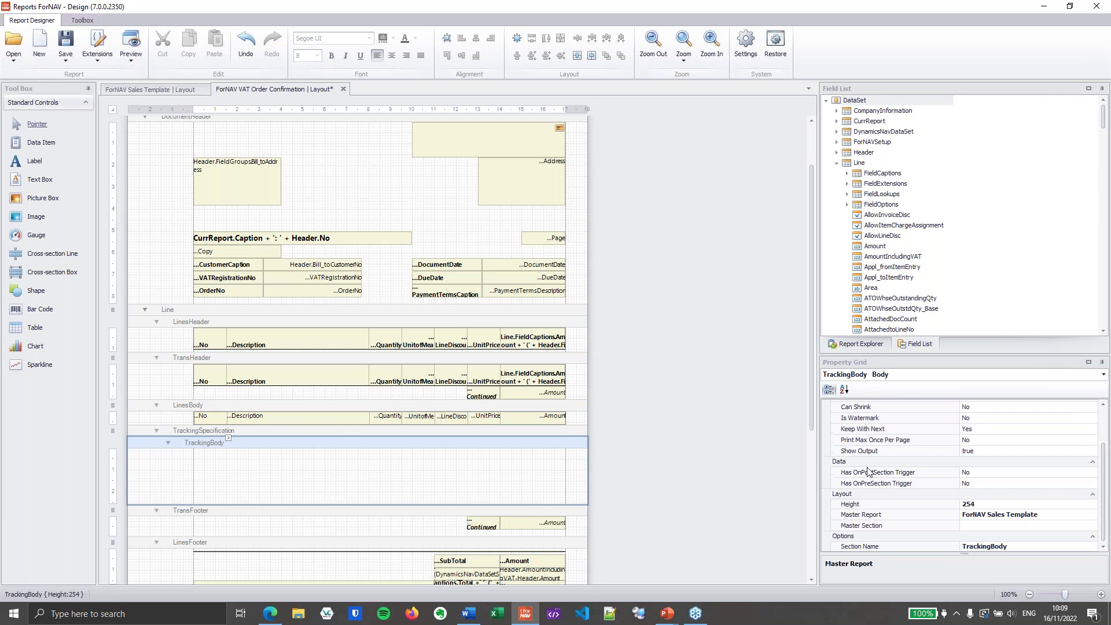
click(1053, 514)
click(1053, 527)
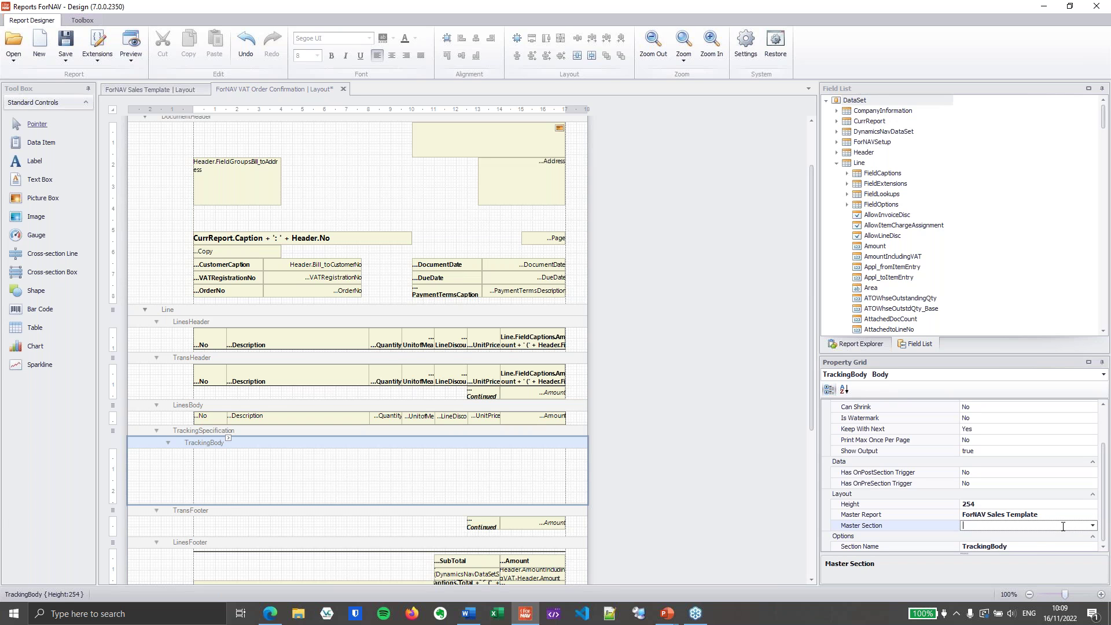
click(1092, 526)
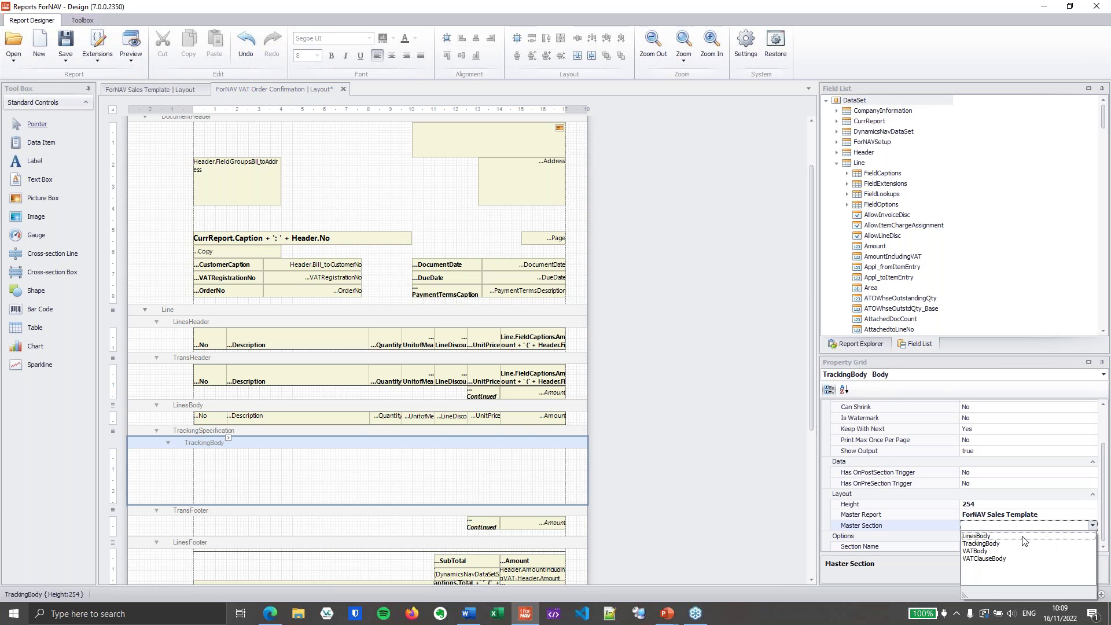
click(985, 544)
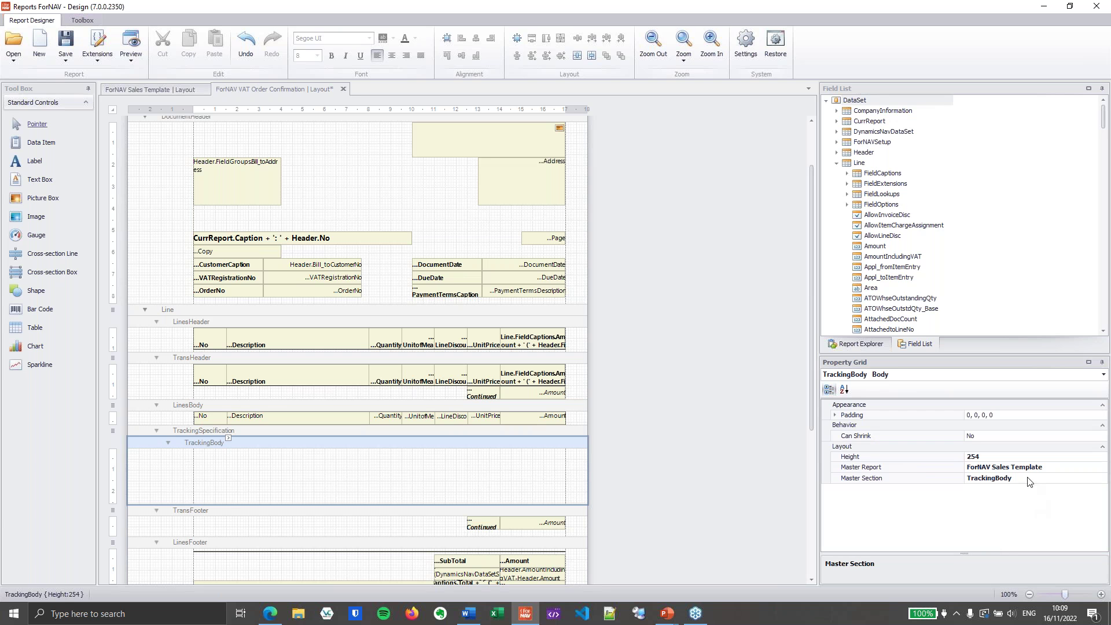
click(685, 339)
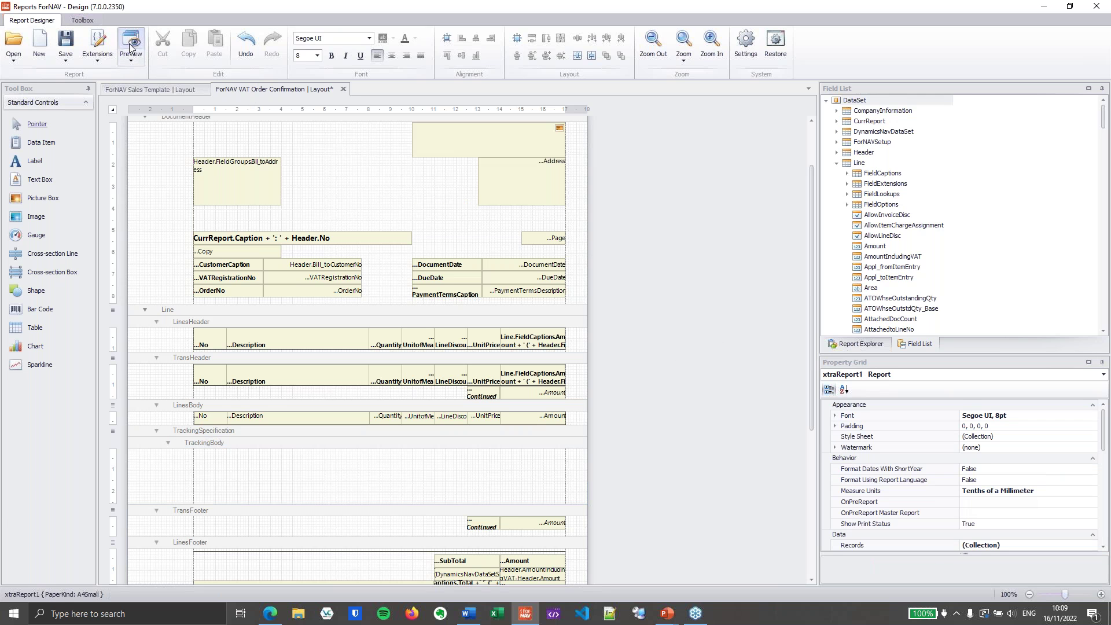
Step: Preview the order confirmation in Business Central, examine the item tracking lines at full page width, and close the preview
key(ctrl+p)
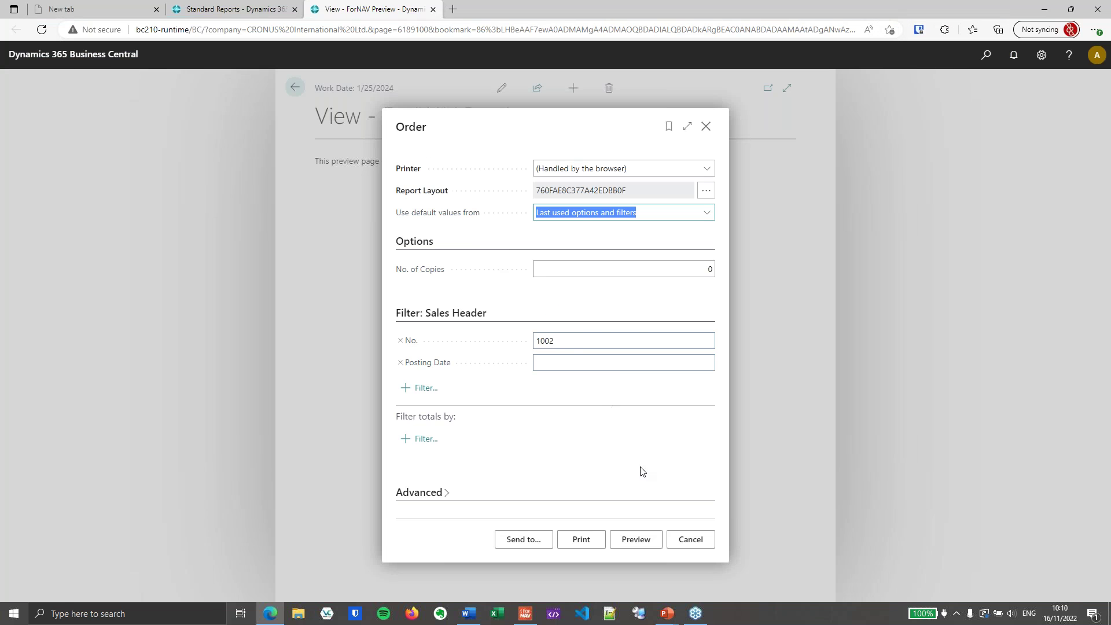
click(628, 538)
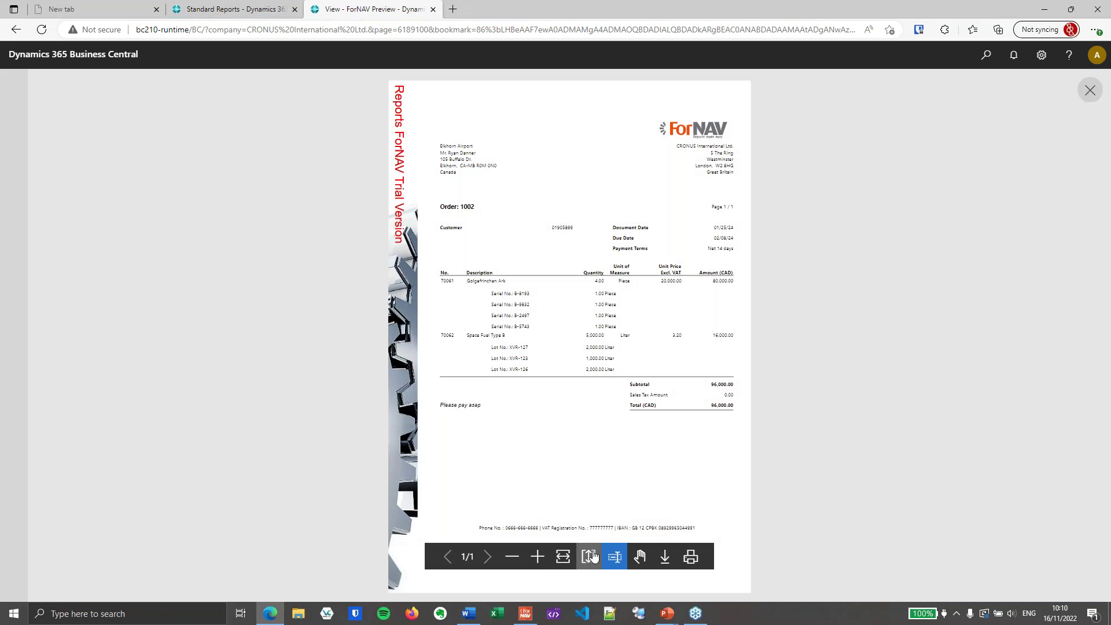
click(563, 557)
scroll(622, 478, down, 5)
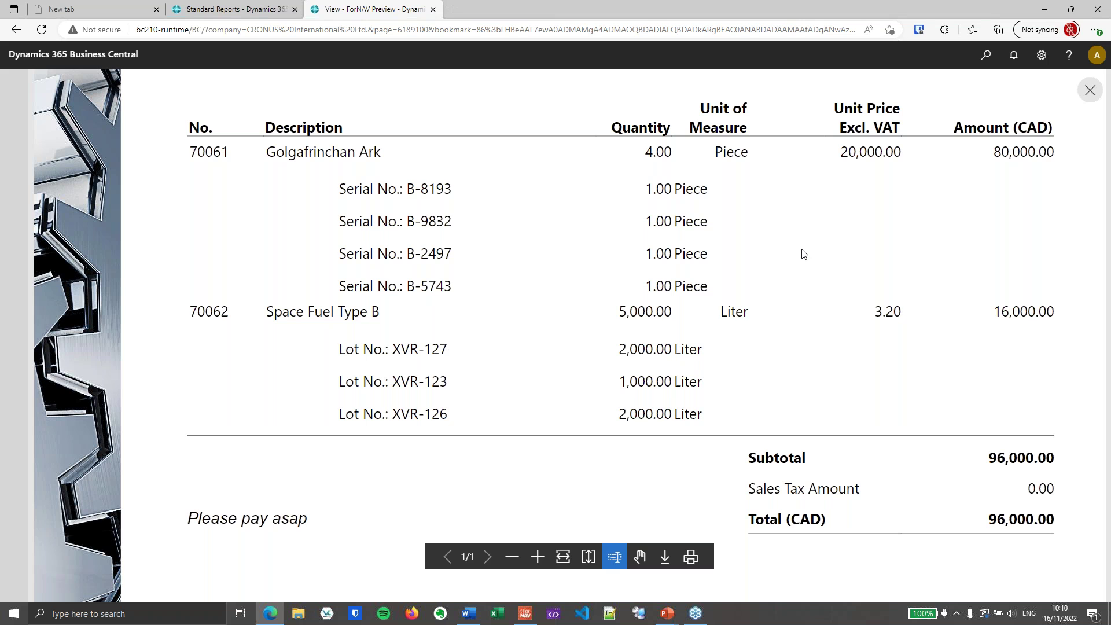
click(1089, 91)
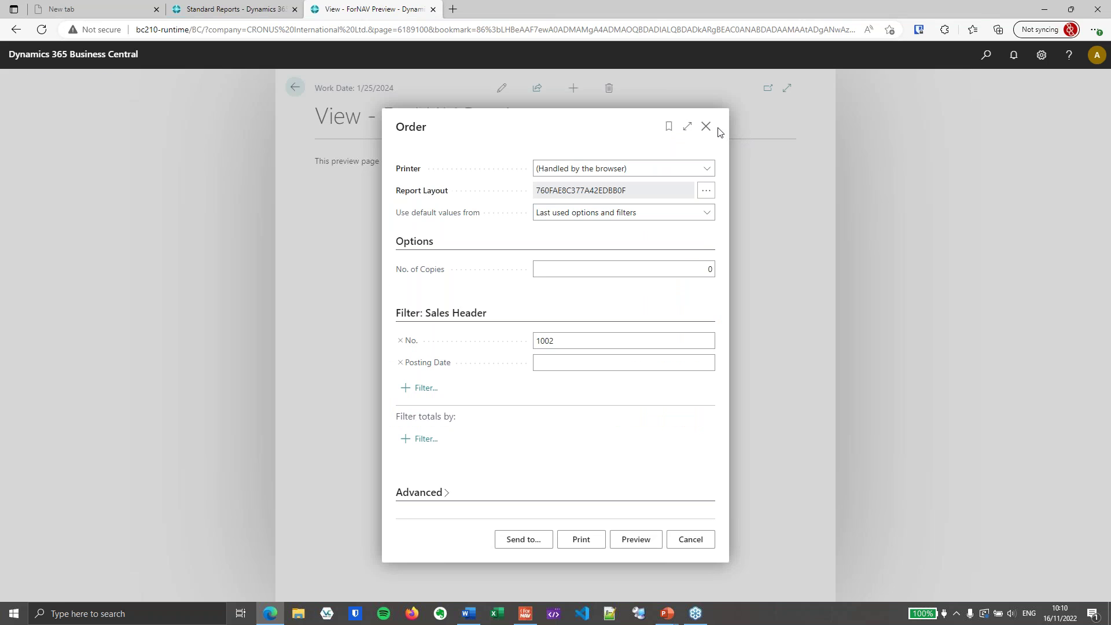
click(706, 127)
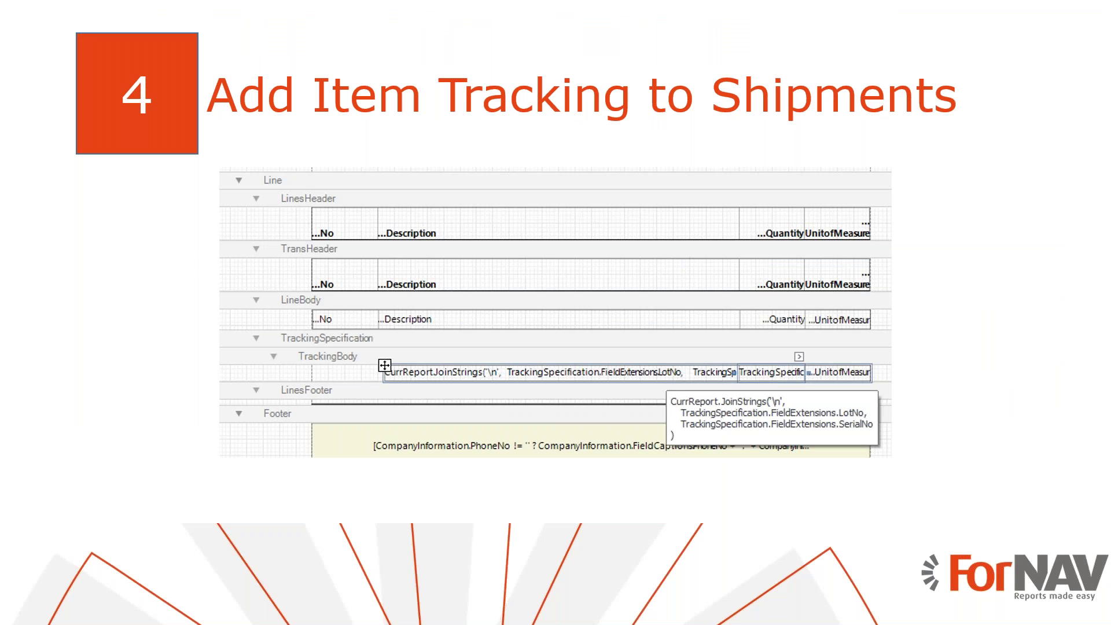
Step: Return to the Standard Reports list in Business Central, create a new Shipment layout and open the downloaded 6188474.fornavdesign file
key(super+Tab)
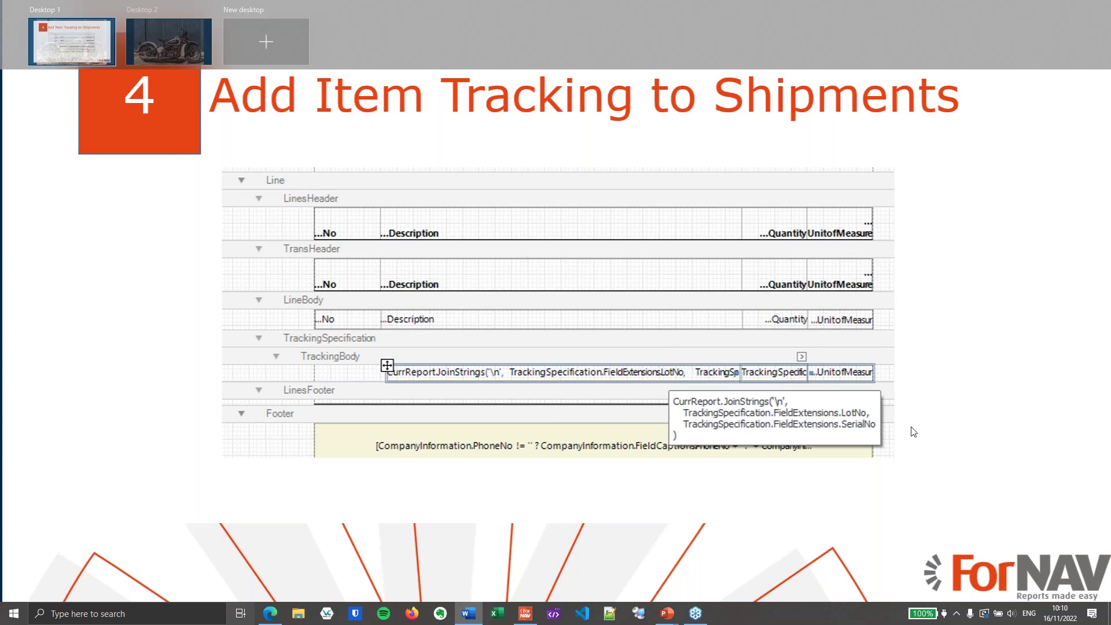
click(124, 196)
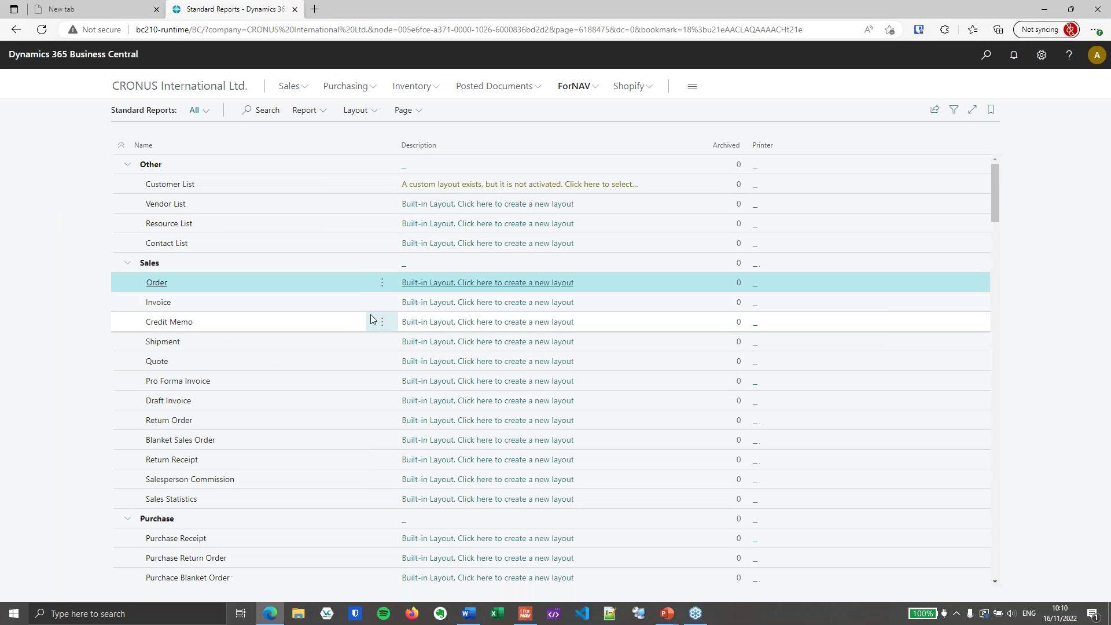
click(438, 342)
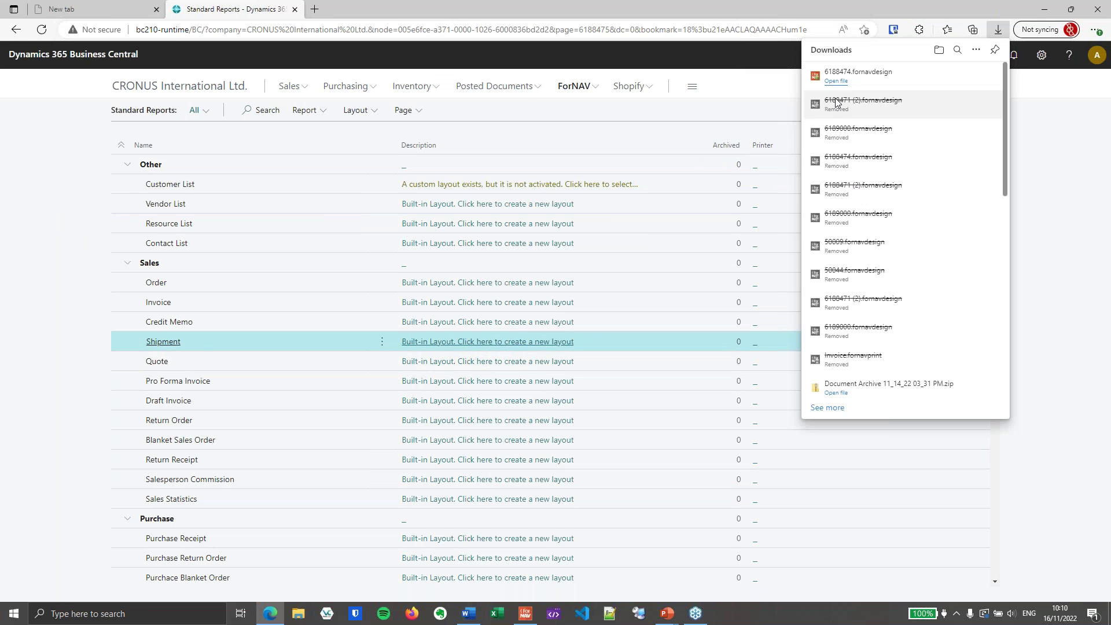
click(856, 75)
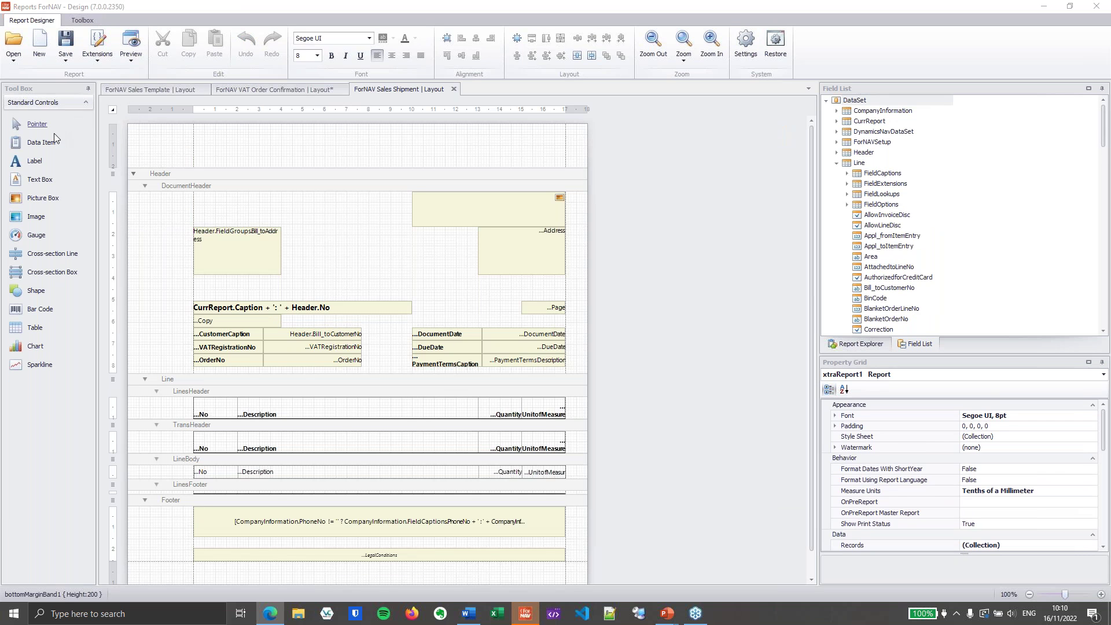
Step: Add a data item for the Tracking Specification table under Line in the ForNAV Sales Shipment layout, without a data item link
click(52, 142)
click(281, 380)
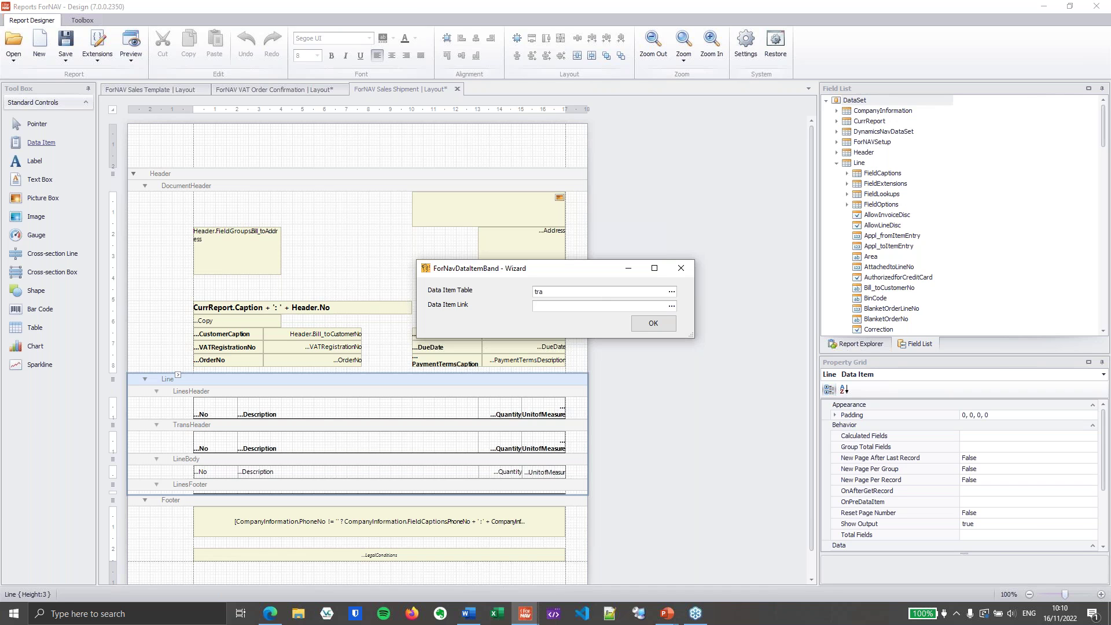
key(Tab)
click(653, 324)
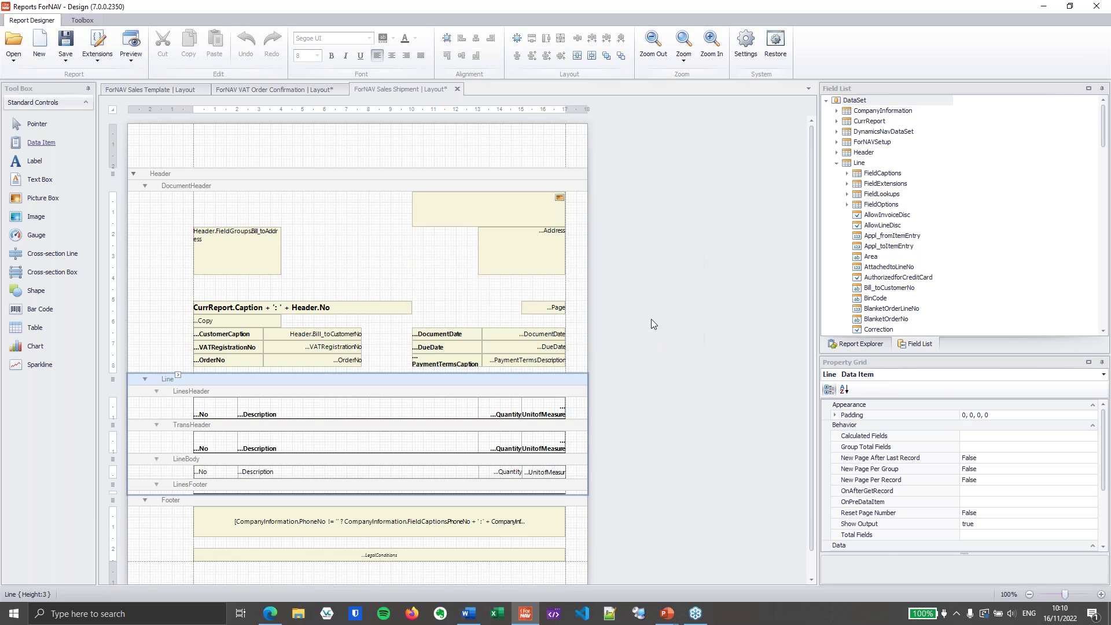
Step: Set Temporary and Auto Populate to True for the sales shipment's TrackingSpecification data item
scroll(914, 463, down, 6)
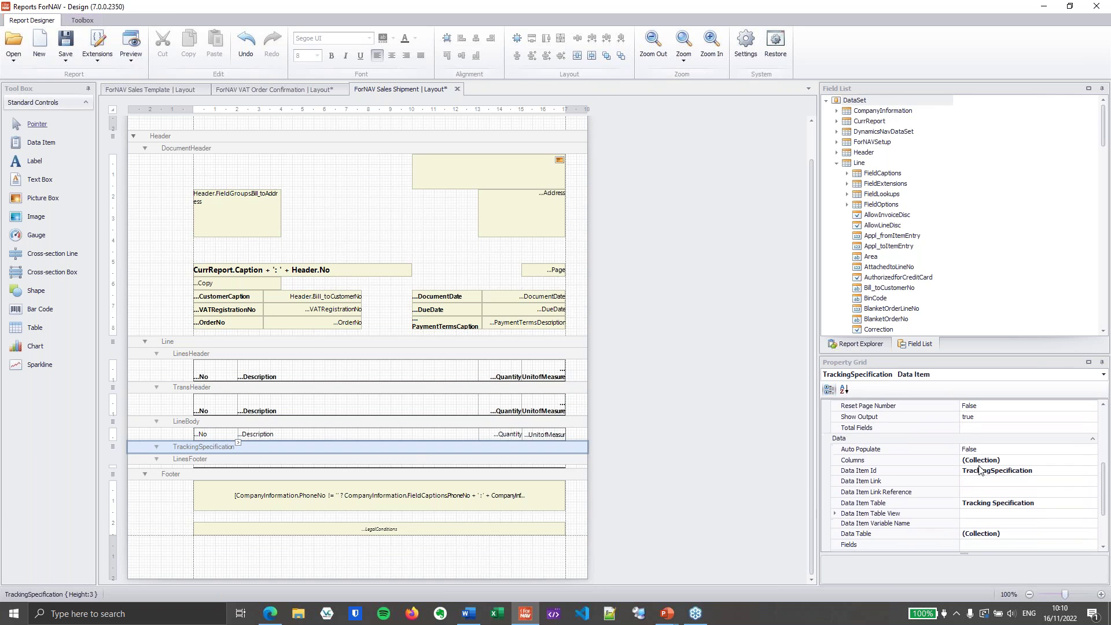
double_click(945, 507)
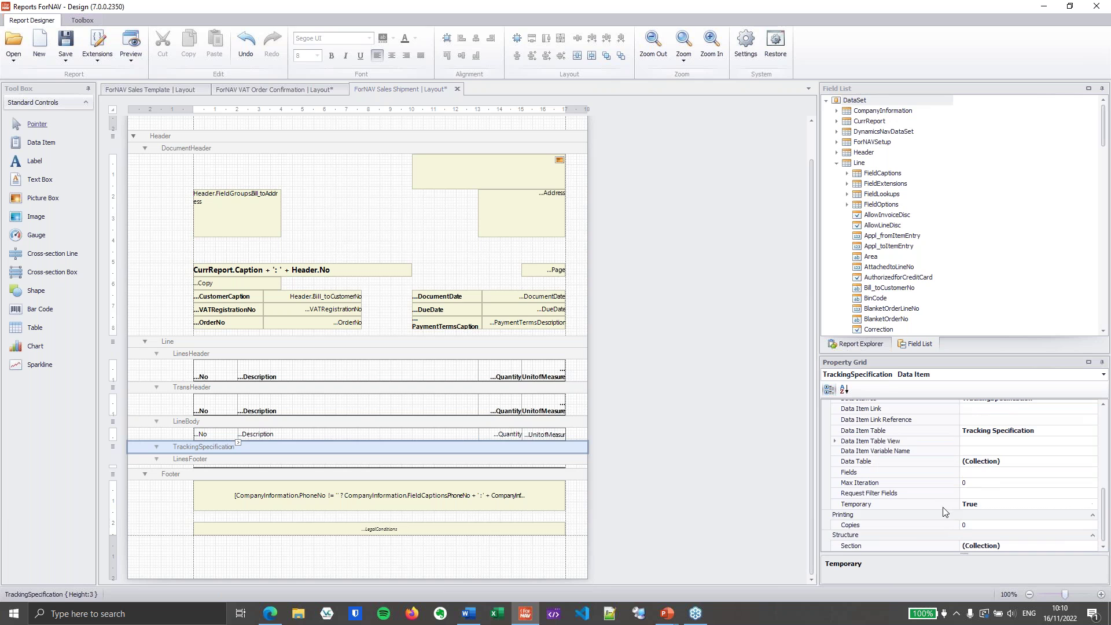
scroll(961, 506, up, 5)
click(939, 531)
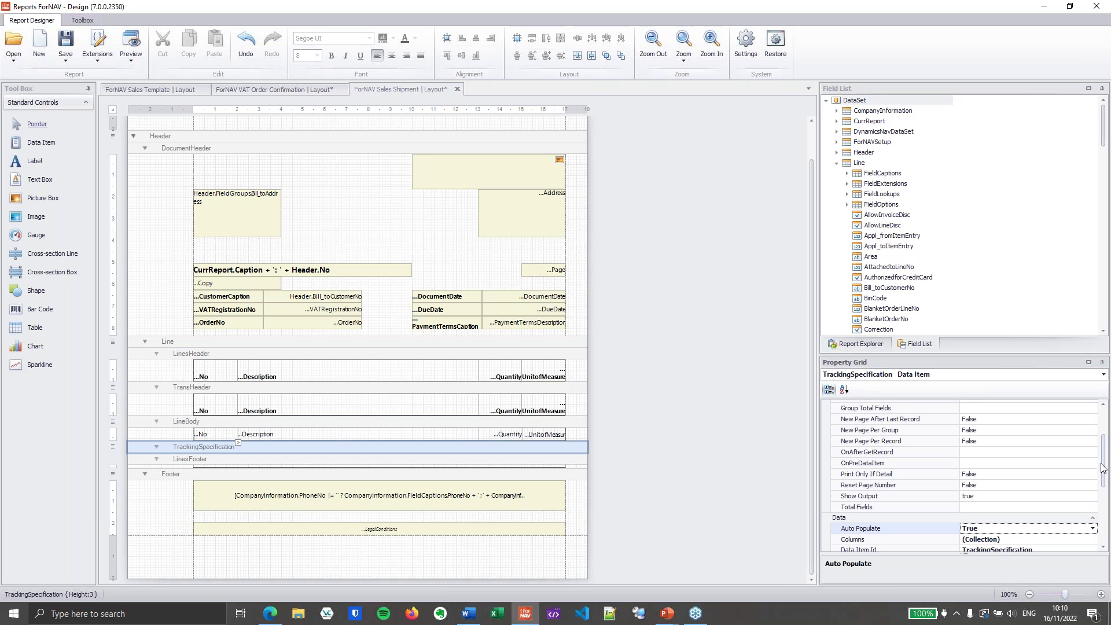
drag(1104, 467, 1105, 491)
scroll(1060, 469, down, 1)
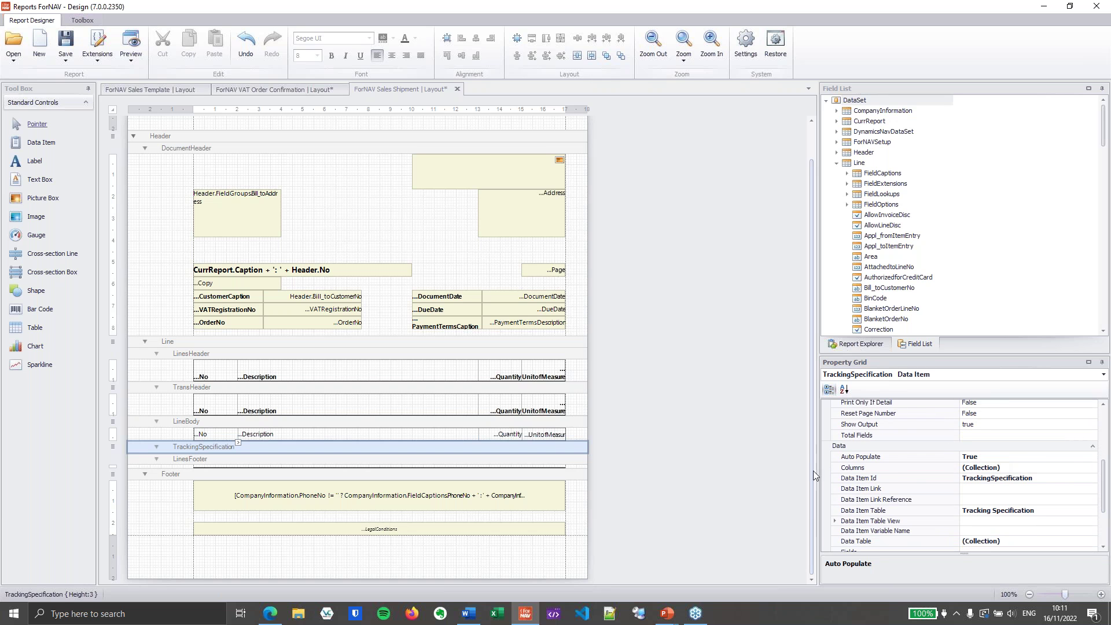
click(707, 325)
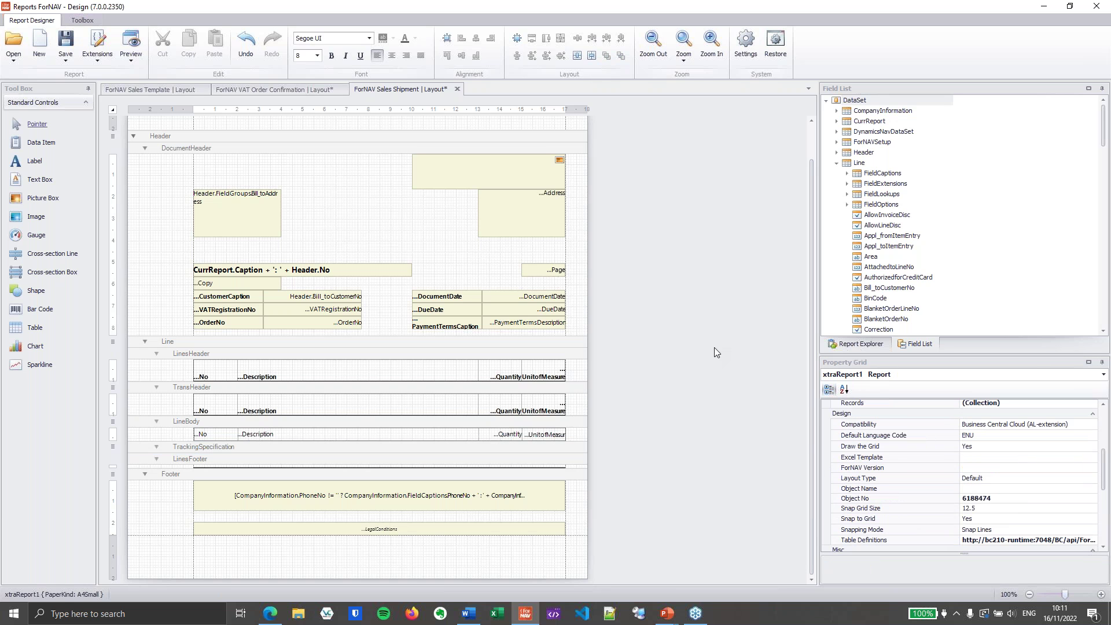
Step: Insert a body section in the sales shipment's TrackingSpecification data item and name it TrackingBody
click(439, 457)
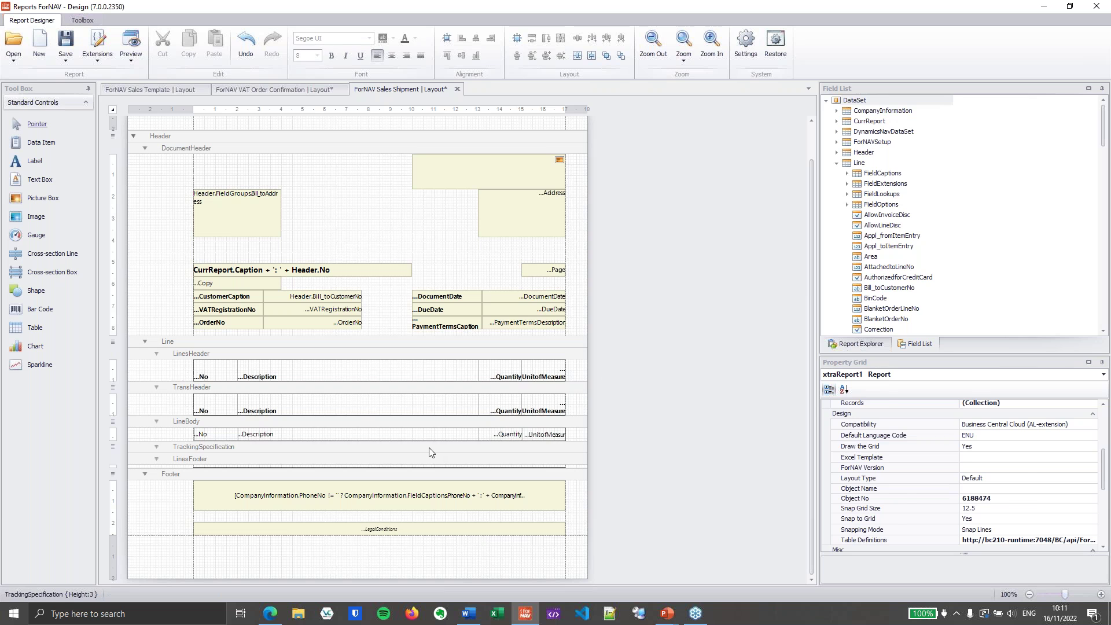
right_click(361, 448)
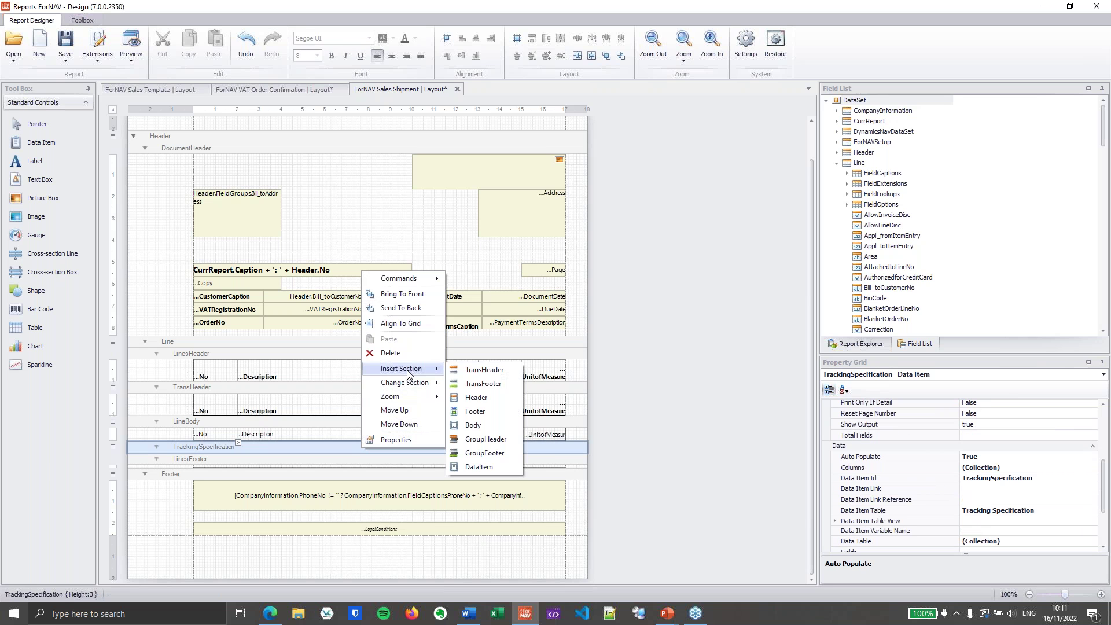
click(472, 426)
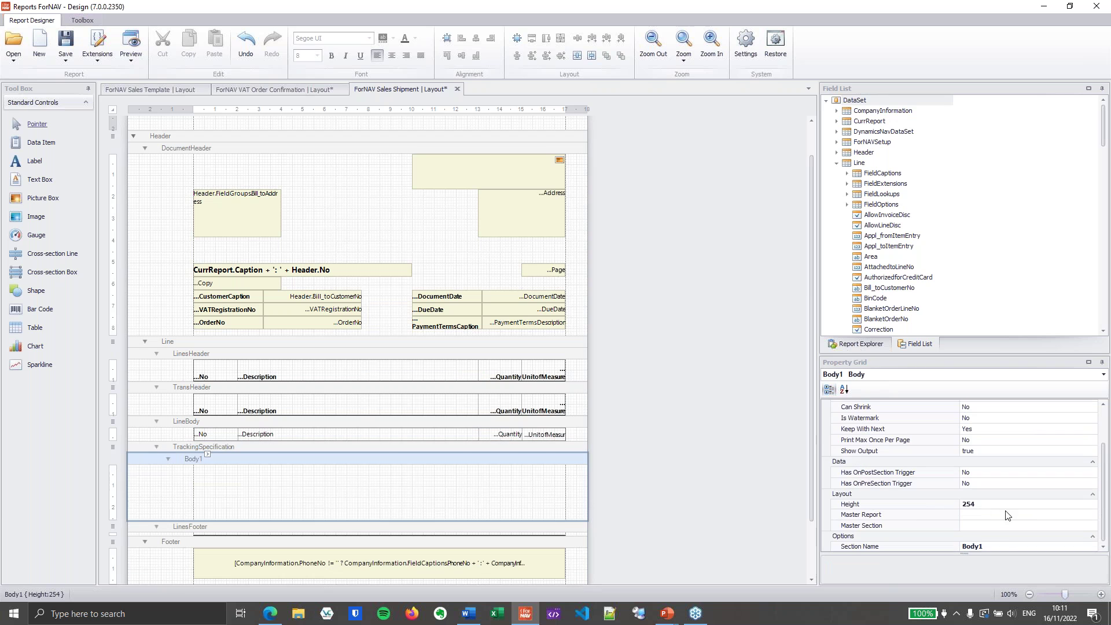
click(1007, 547)
click(1013, 545)
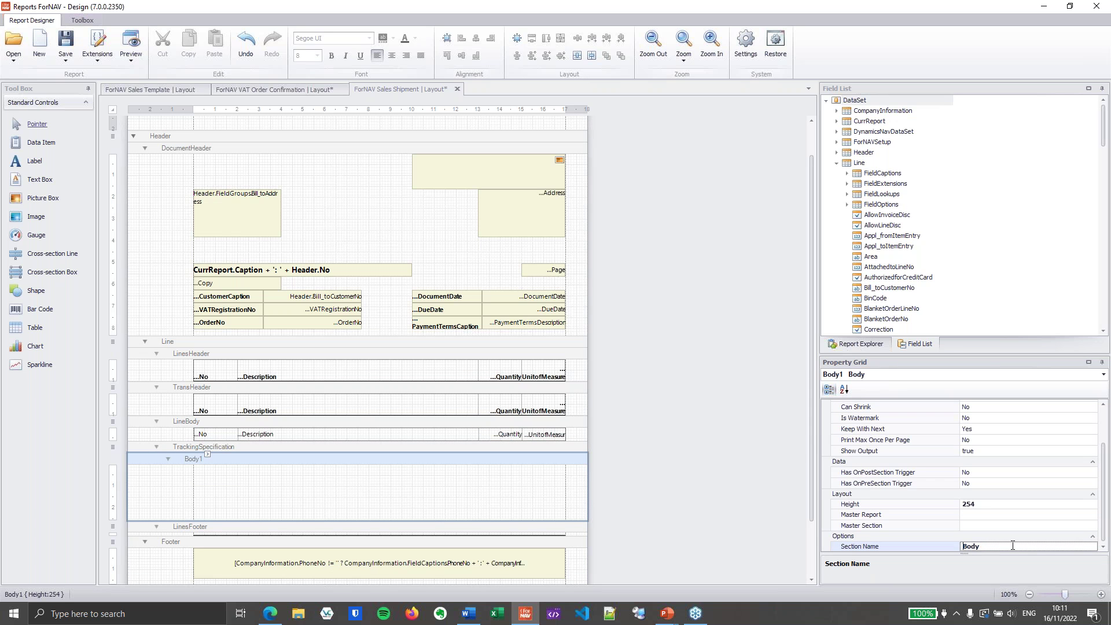
text(Tracking)
click(1020, 539)
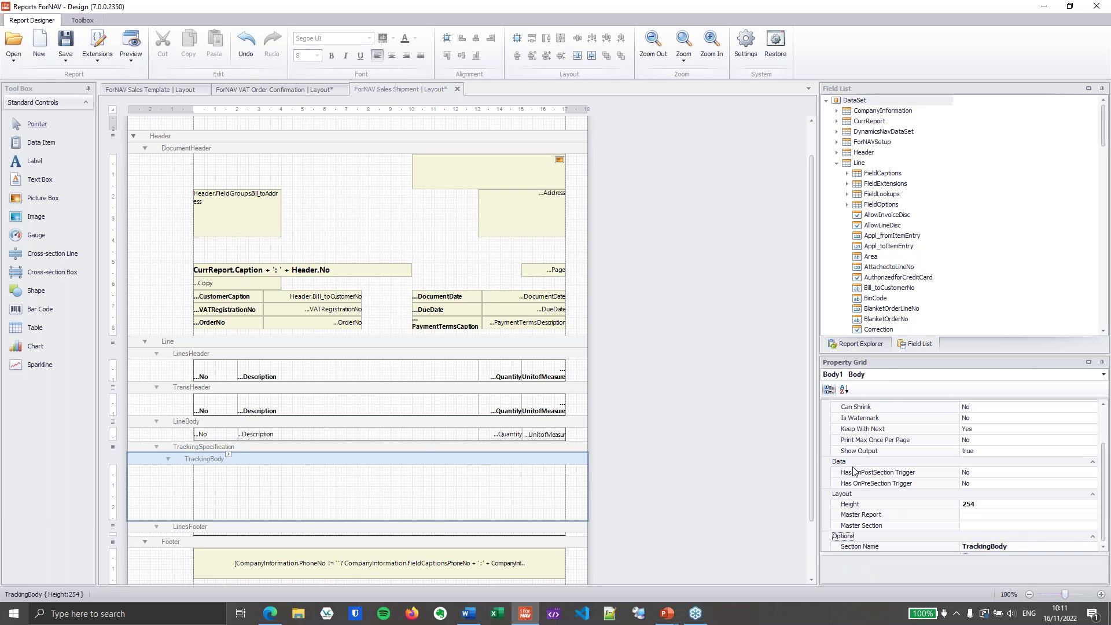
Step: Copy the item tracking table from the TrackingBody section of the ForNAV Sales Template layout
click(427, 360)
click(443, 401)
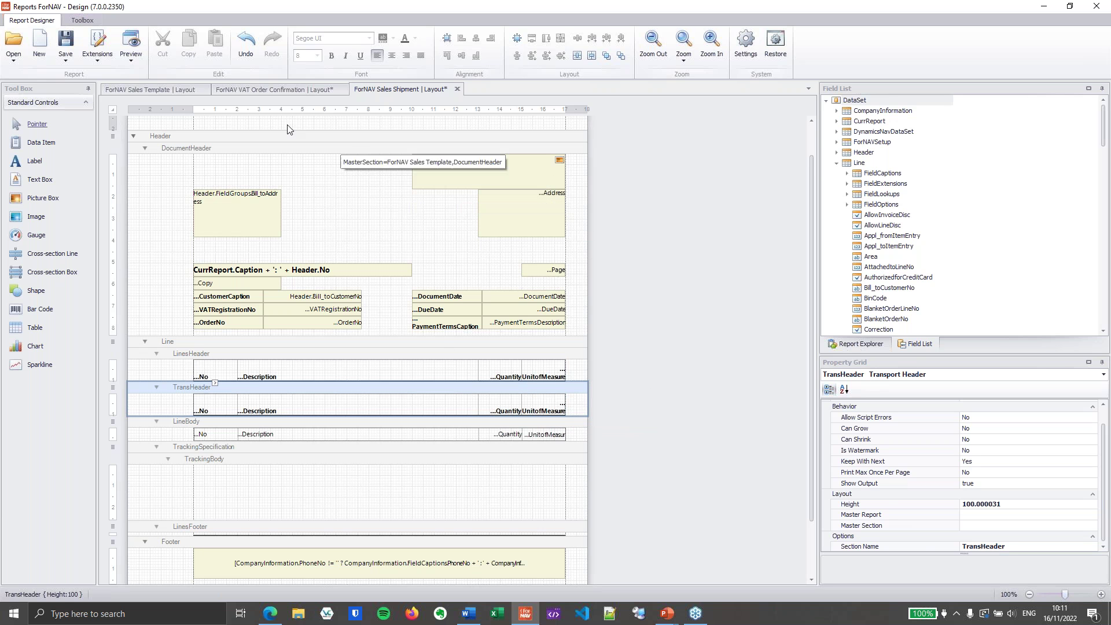
click(166, 91)
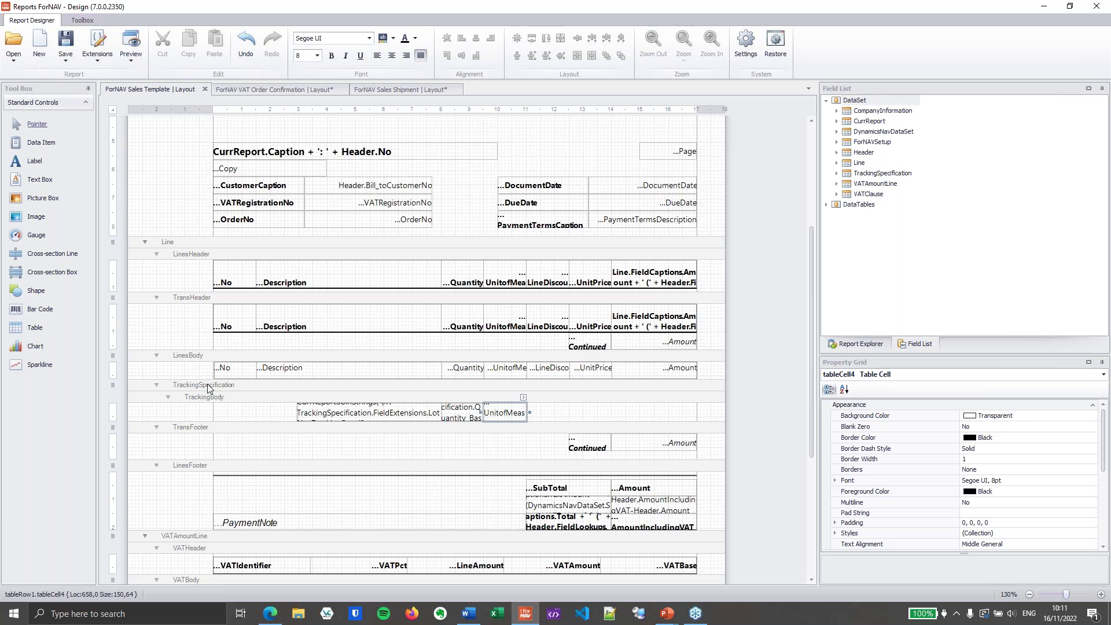
click(237, 412)
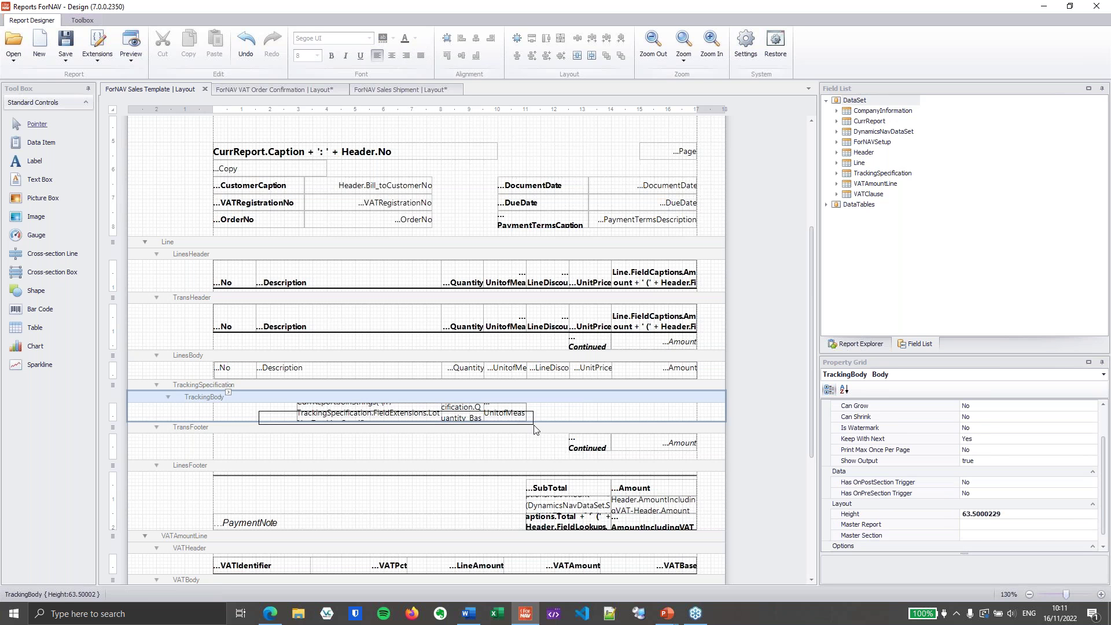
click(528, 421)
Step: Paste the tracking table into the sales shipment's TrackingBody, stretch it to the right margin and shrink the section to the table's height
click(382, 91)
click(352, 431)
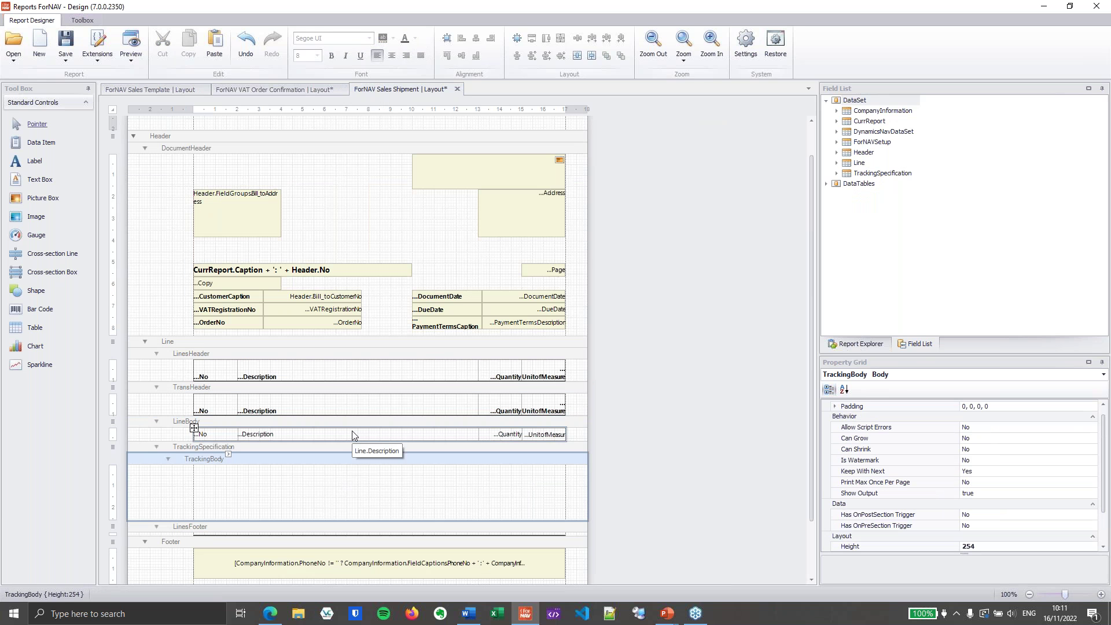
click(371, 438)
drag(489, 528, 567, 473)
Step: Resize the tracking table's columns so quantity and unit of measure line up with the matching columns in LineBody
click(503, 474)
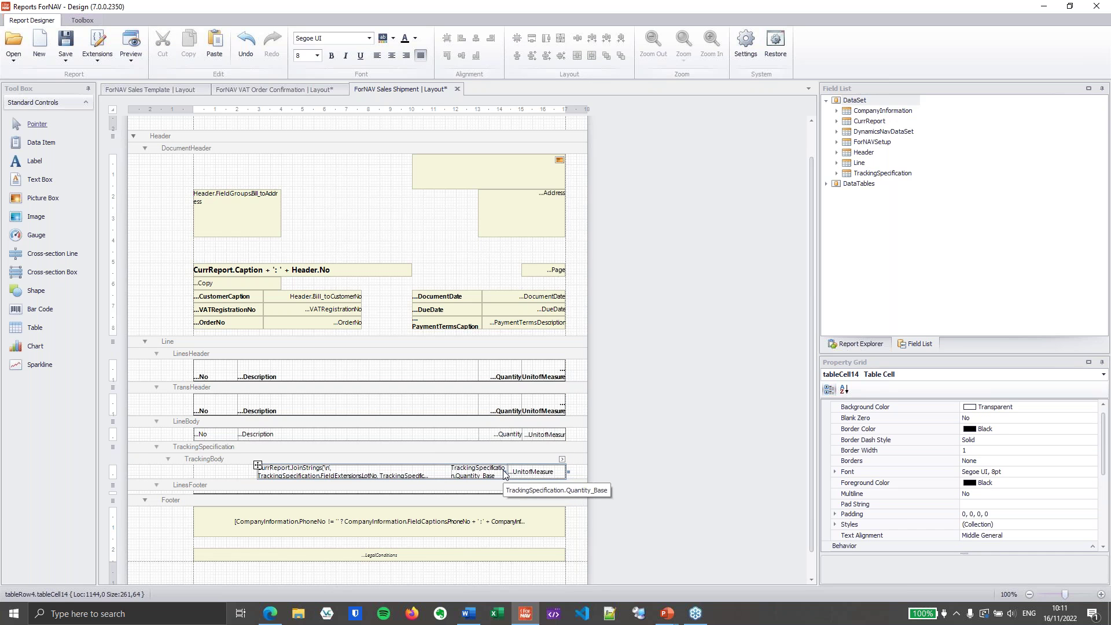
drag(508, 472, 521, 472)
drag(445, 472, 479, 471)
Step: Preview the sales shipment through its request page and zoom in on the item tracking lines
click(131, 58)
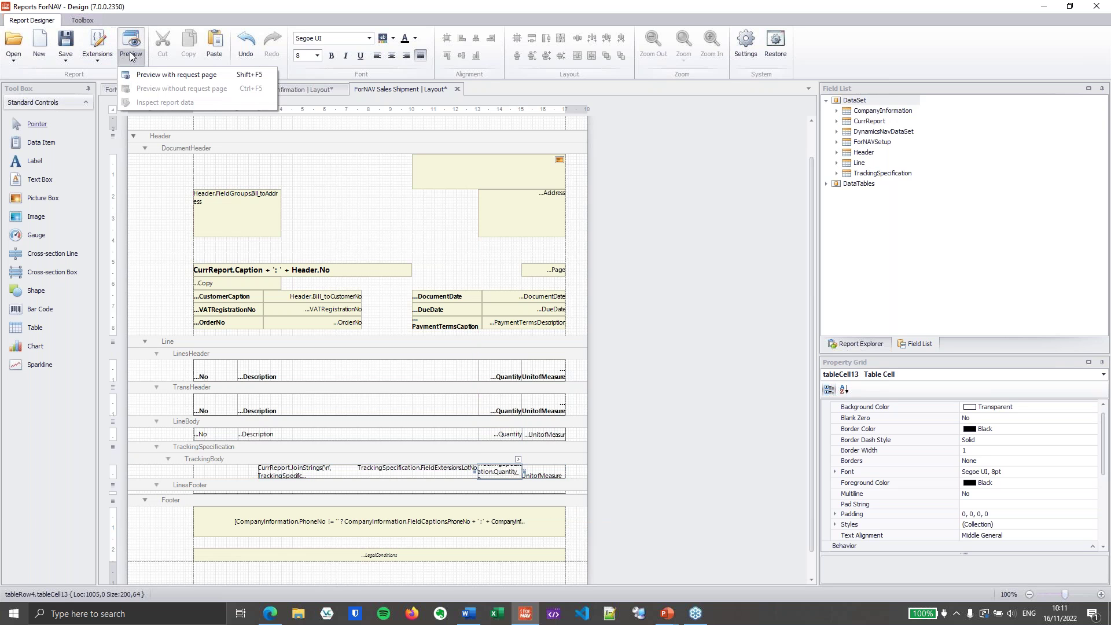
click(225, 72)
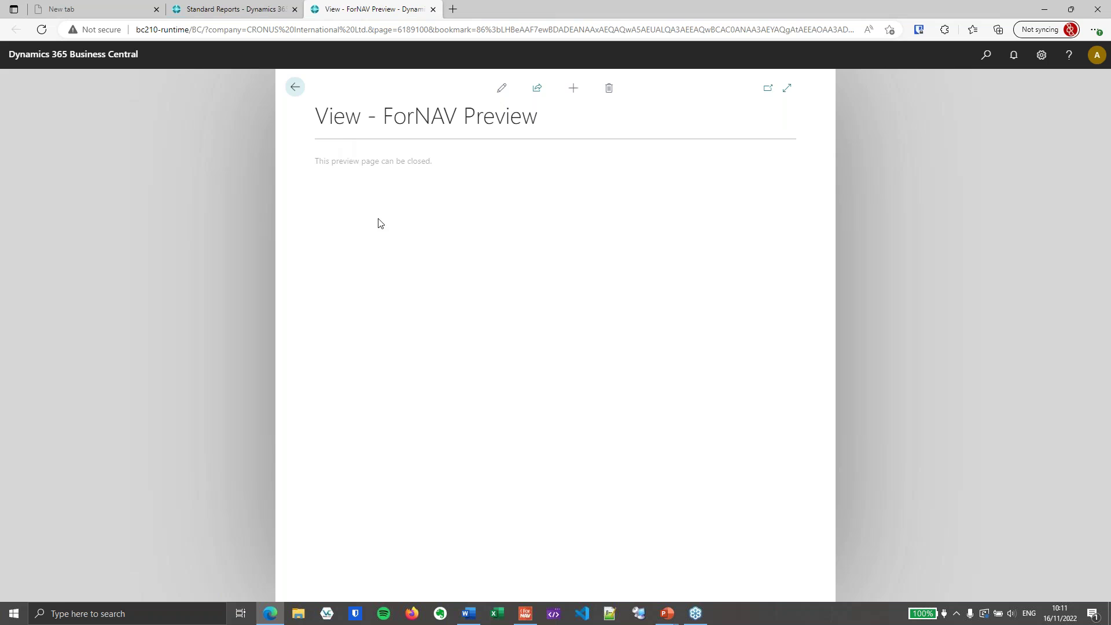
click(631, 520)
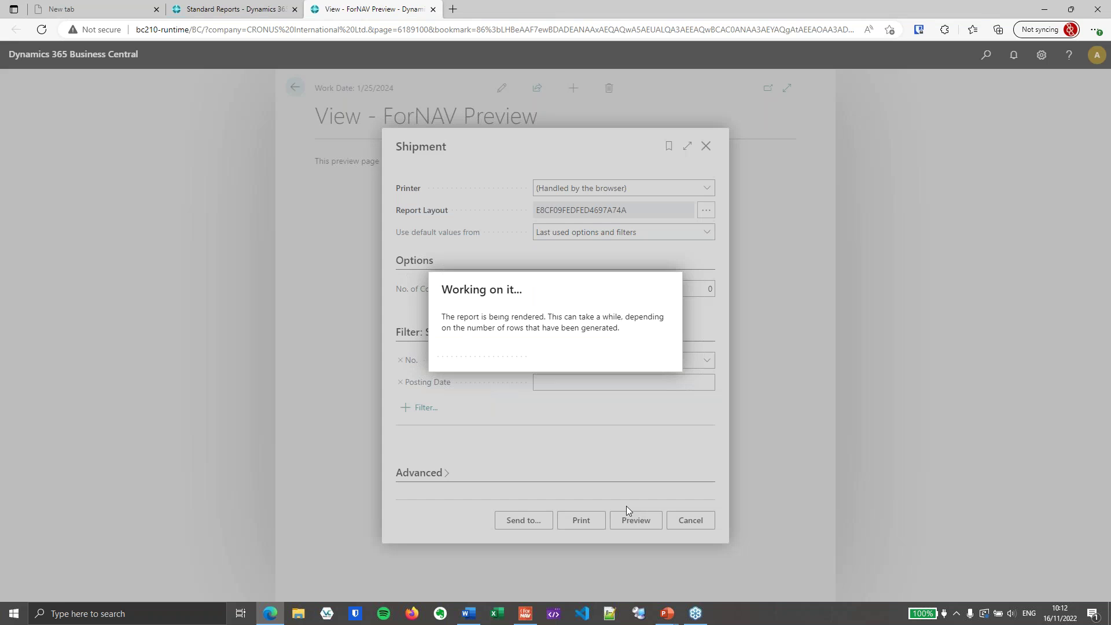
click(538, 556)
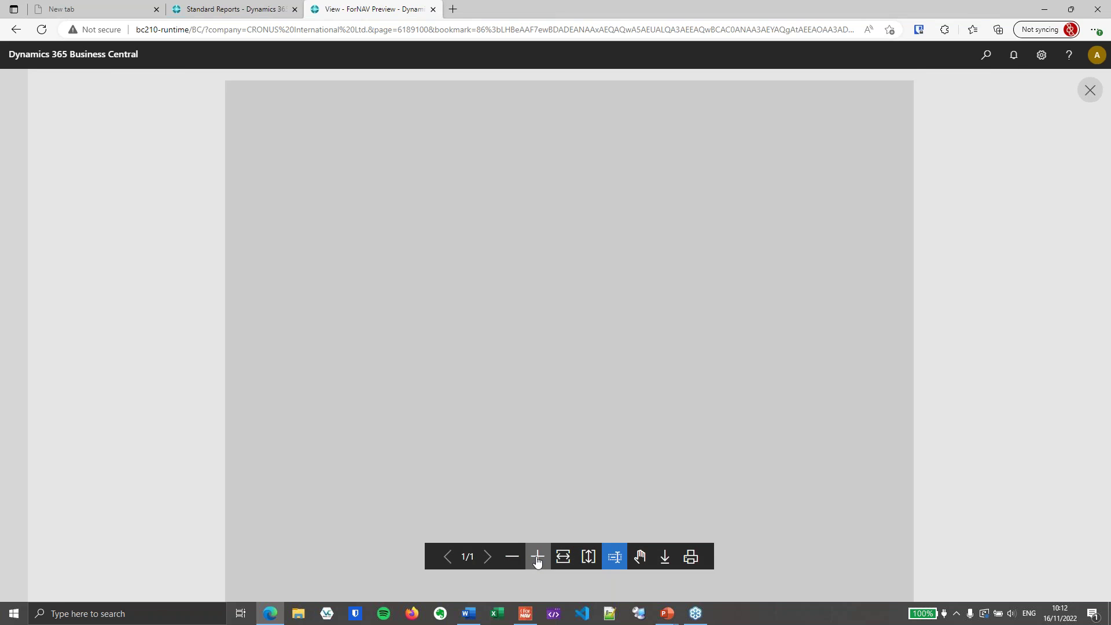
click(538, 557)
scroll(589, 513, up, 1)
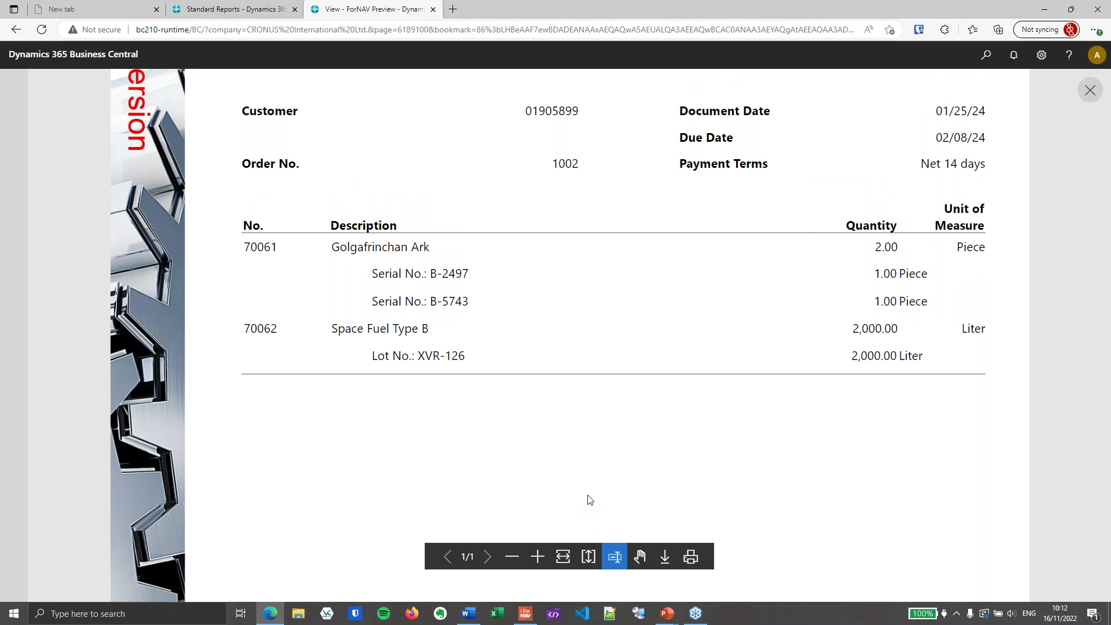